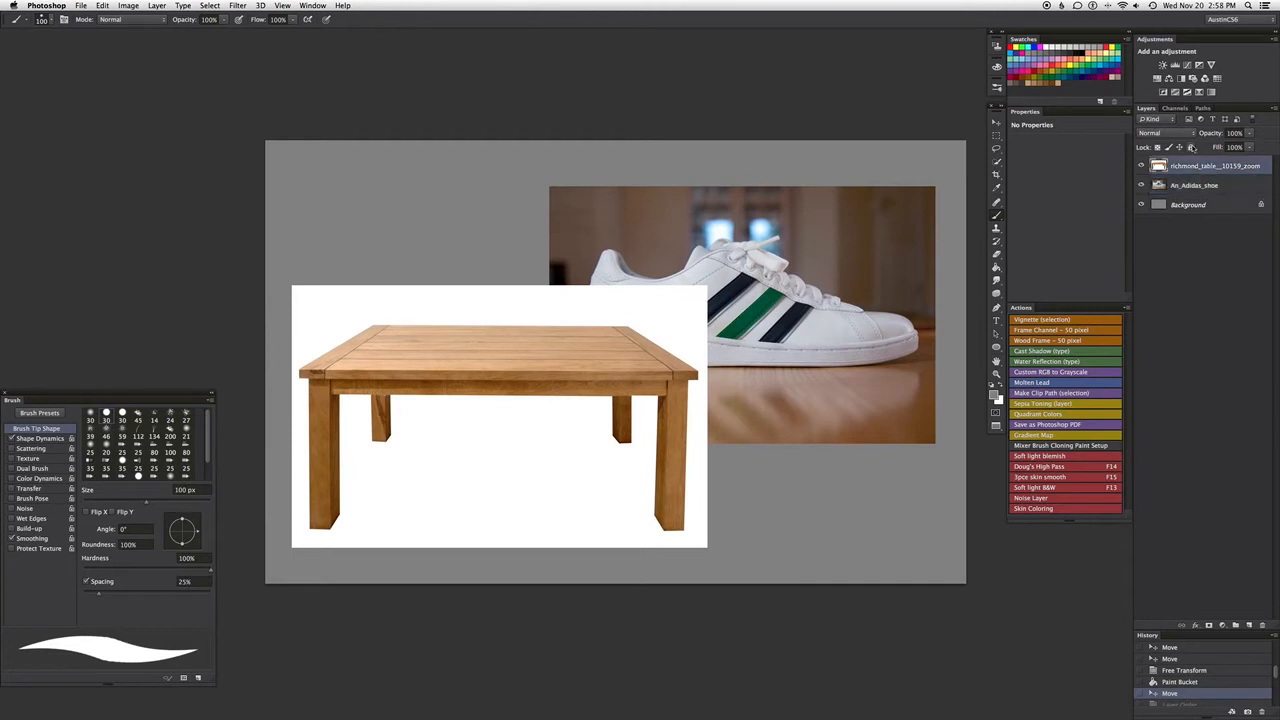
Step: Move the shoe photo up and inward over the table, and scale it down to about 58.6%
click(1234, 187)
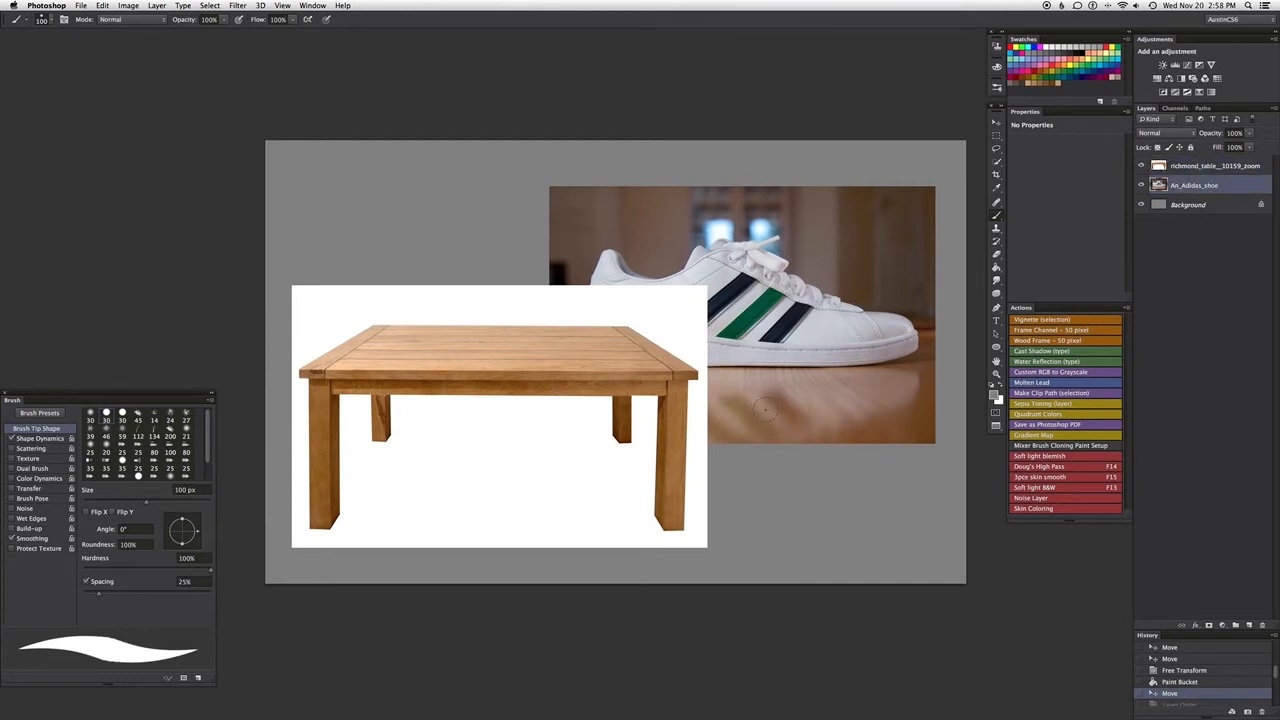
key(v)
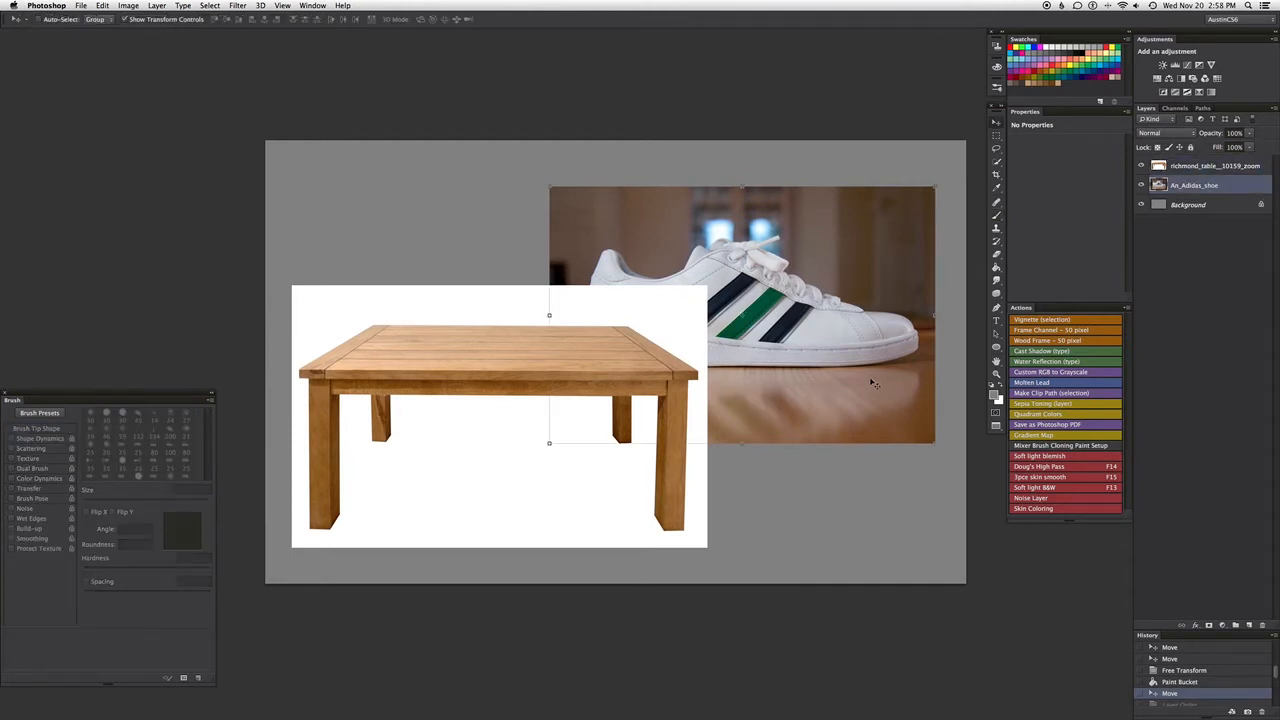
drag(852, 358, 759, 313)
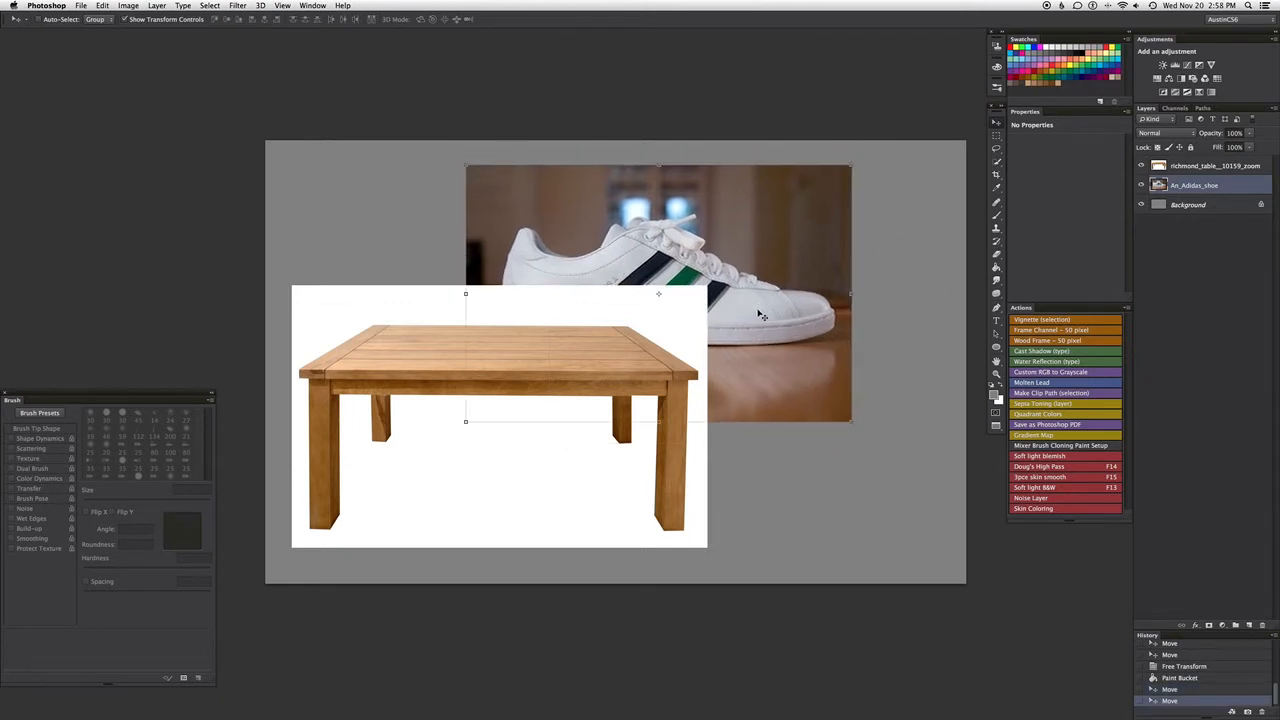
key(super+t)
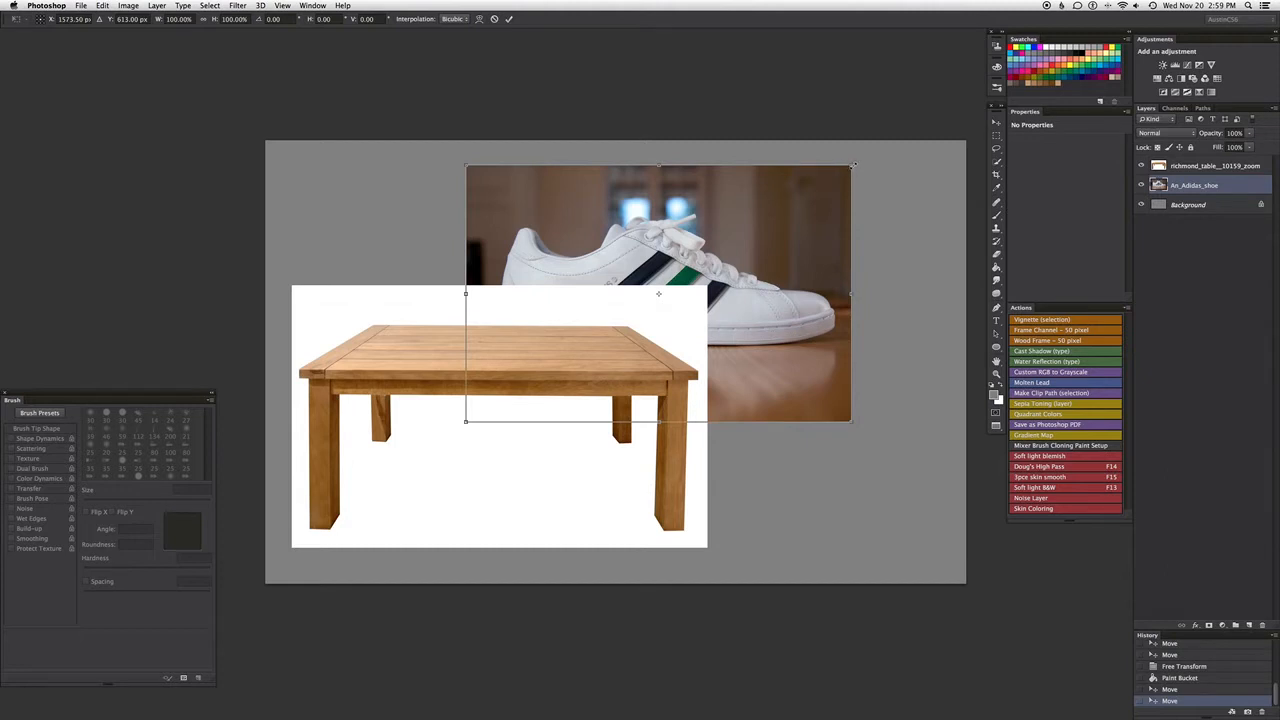
drag(852, 165, 713, 252)
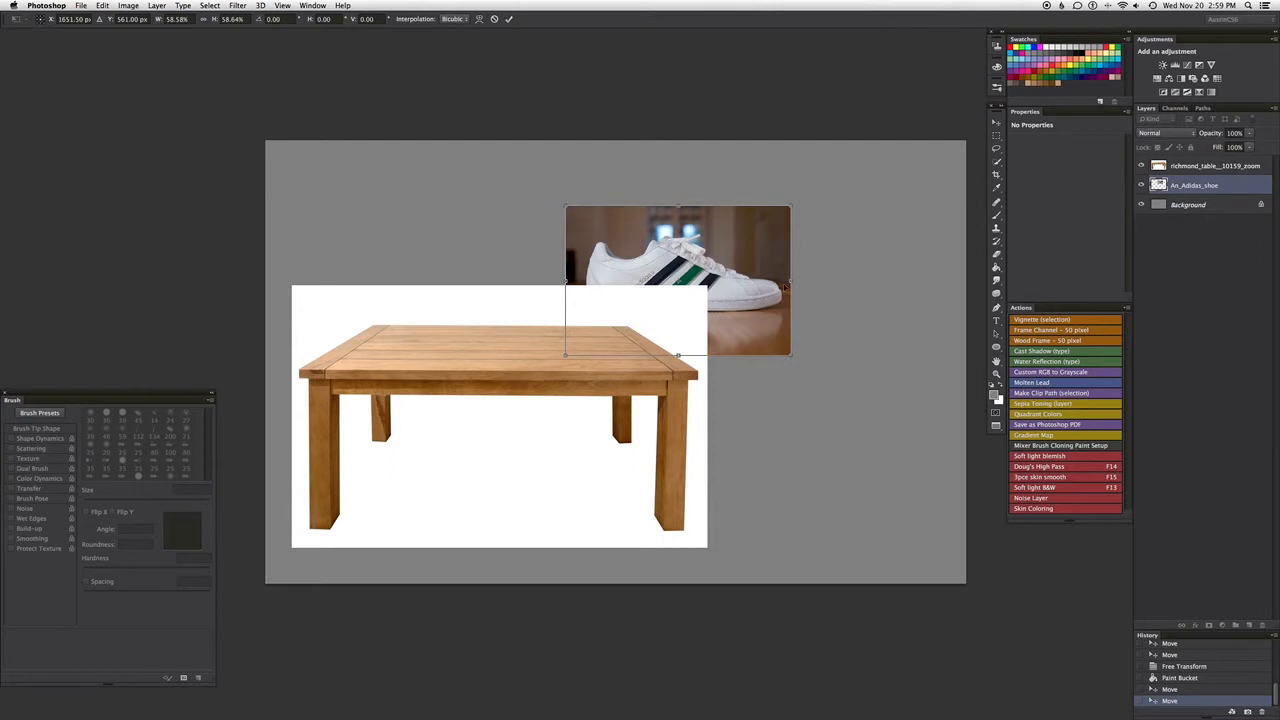
key(Return)
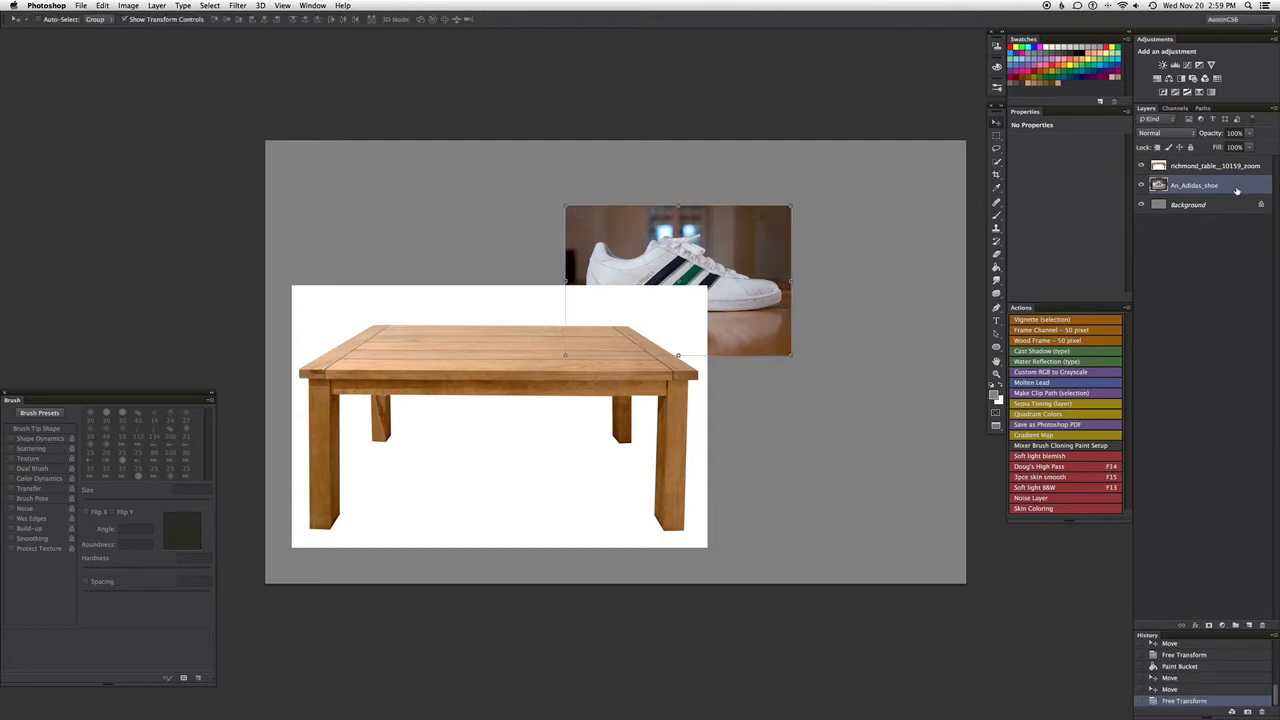
Step: Place the An_Adidas_shoe layer above the table layer and position the shoe photo over the tabletop
drag(1237, 190, 1230, 160)
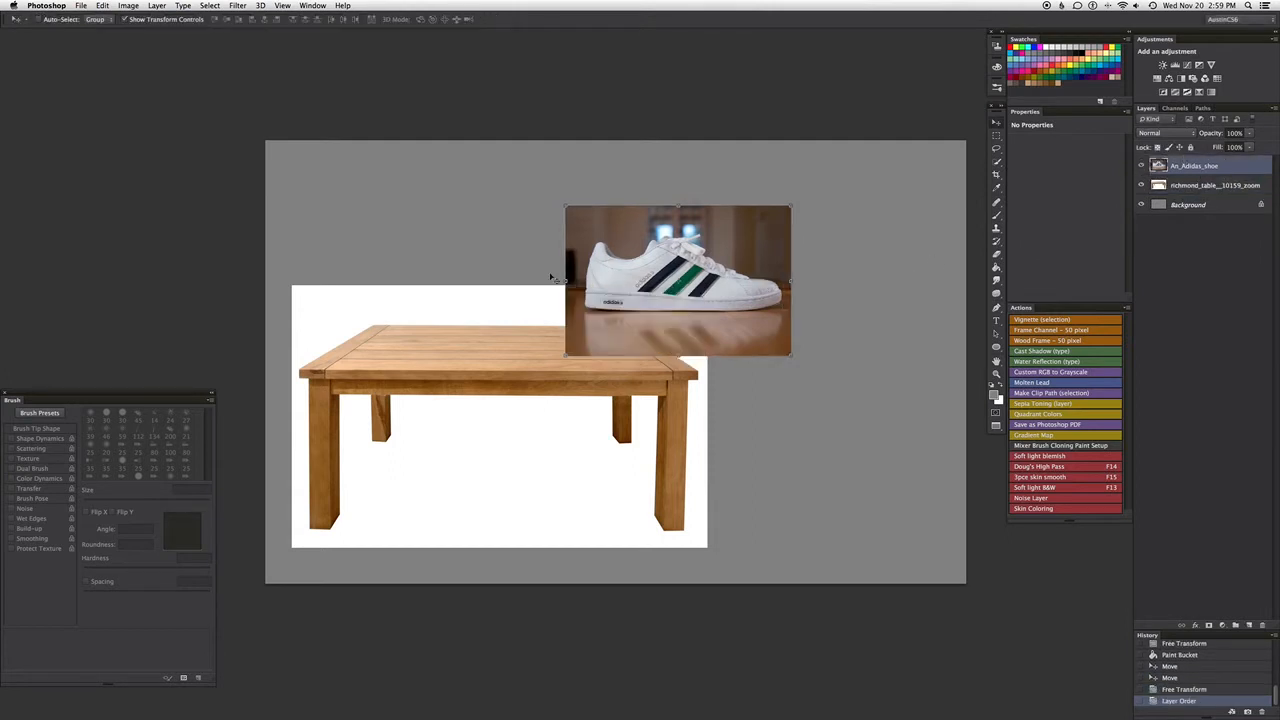
drag(755, 315, 590, 343)
drag(536, 452, 557, 434)
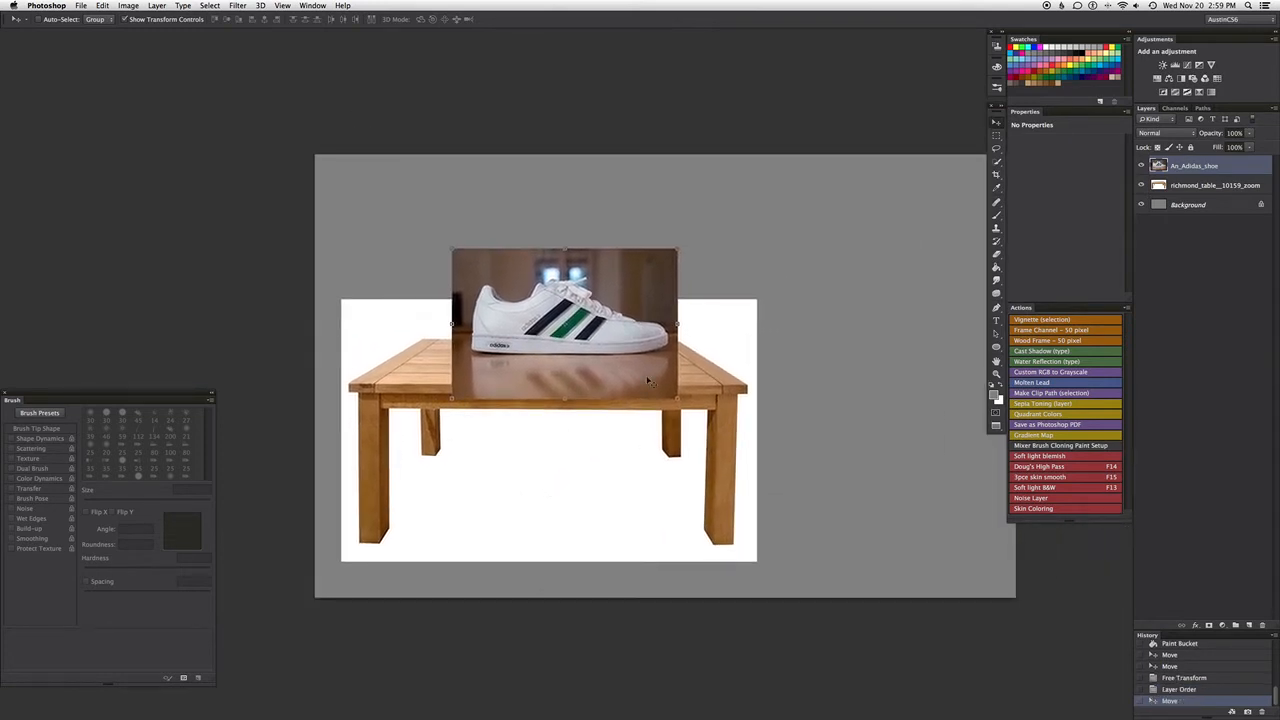
Step: Add a white layer mask to the shoe layer and ready the Brush tool with black as foreground colour
key(super+plus)
key(super+plus)
drag(532, 495, 642, 512)
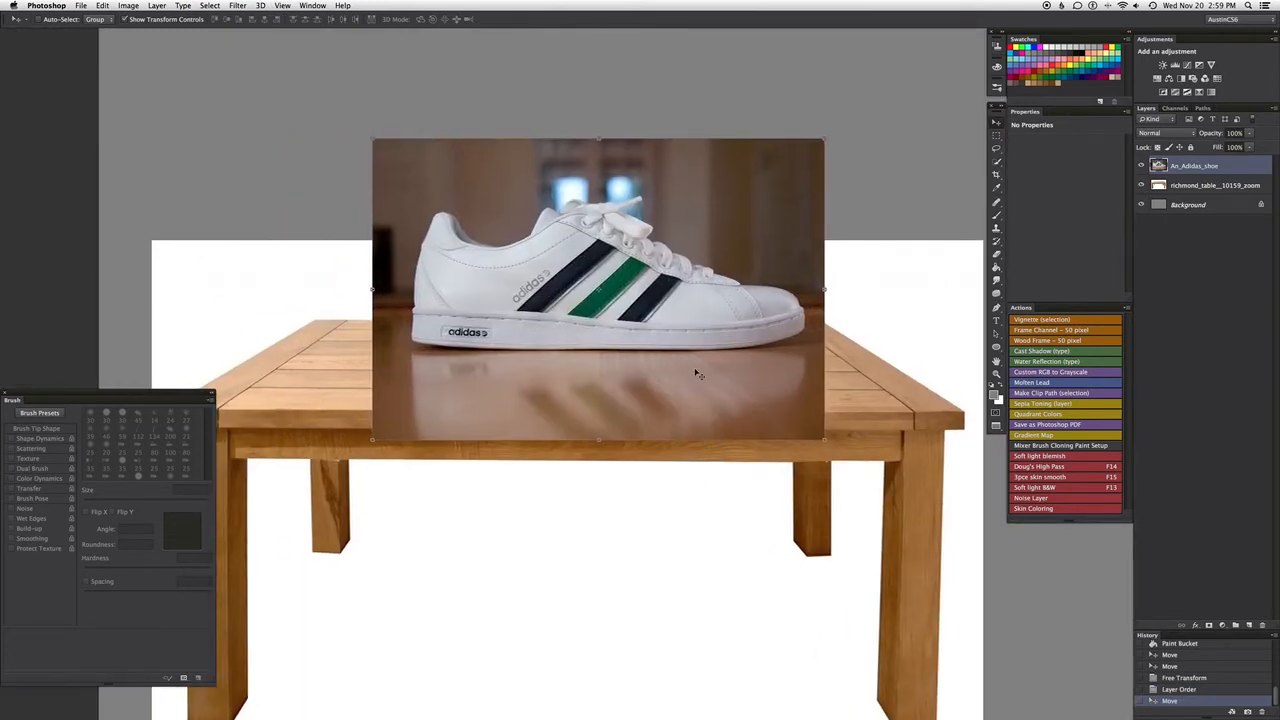
click(1208, 626)
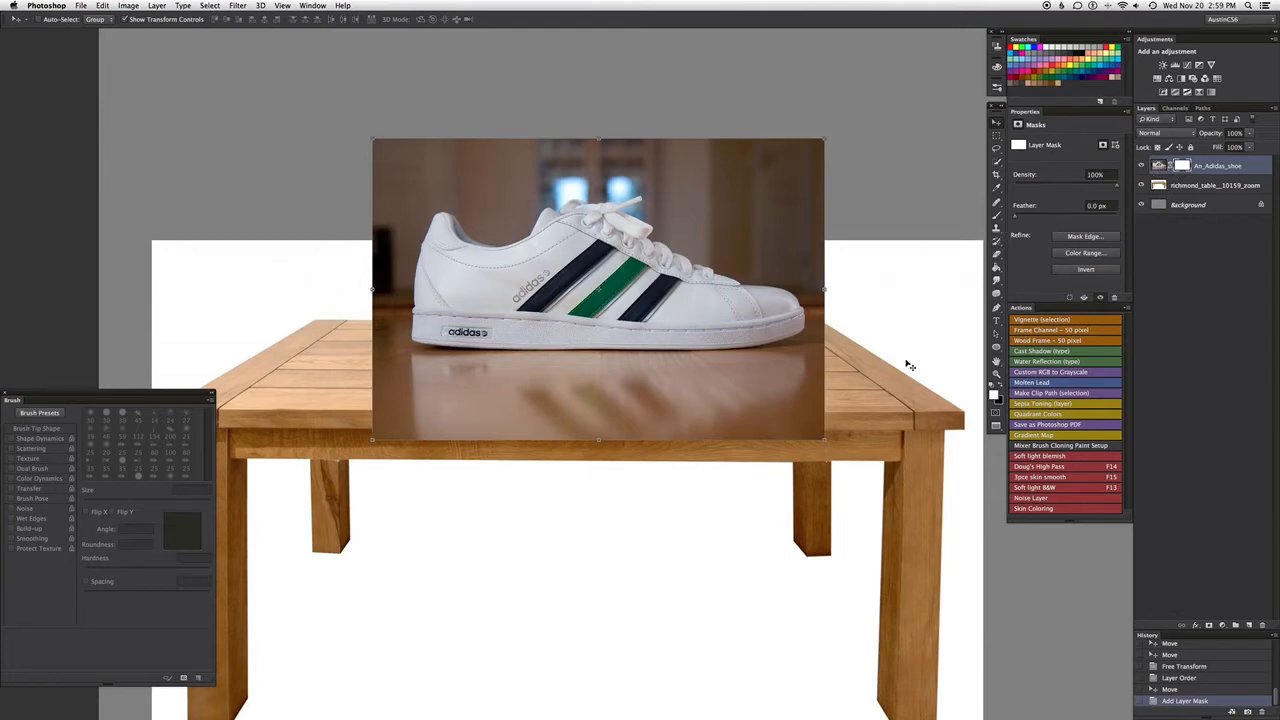
key(b)
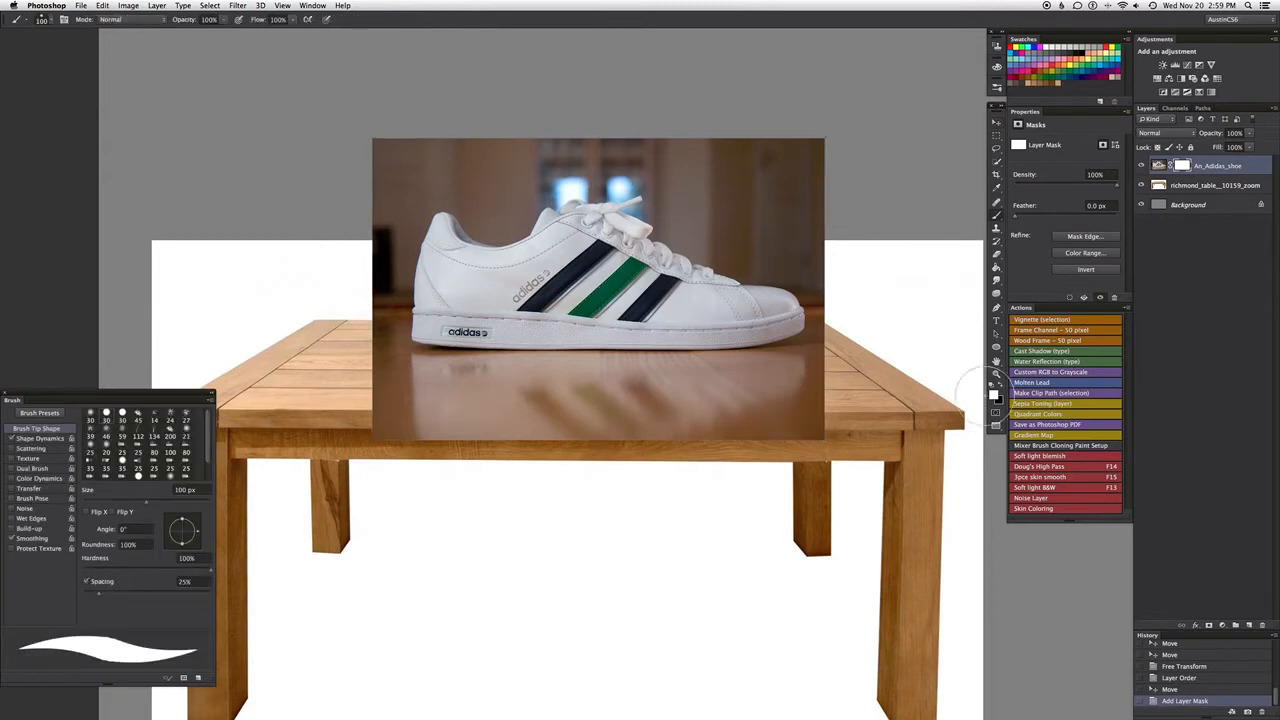
key(x)
Step: Try a grey brush stroke on the shoe image itself instead of its mask, and undo it
click(1157, 166)
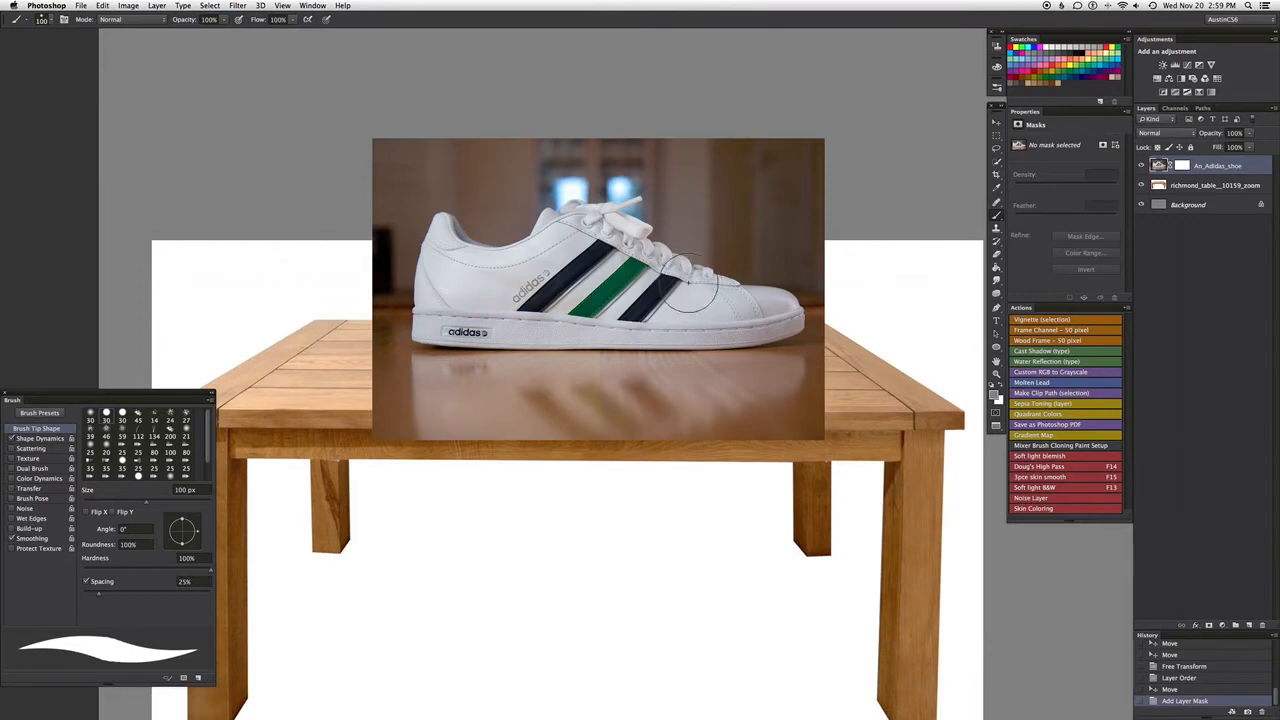
drag(645, 245, 558, 343)
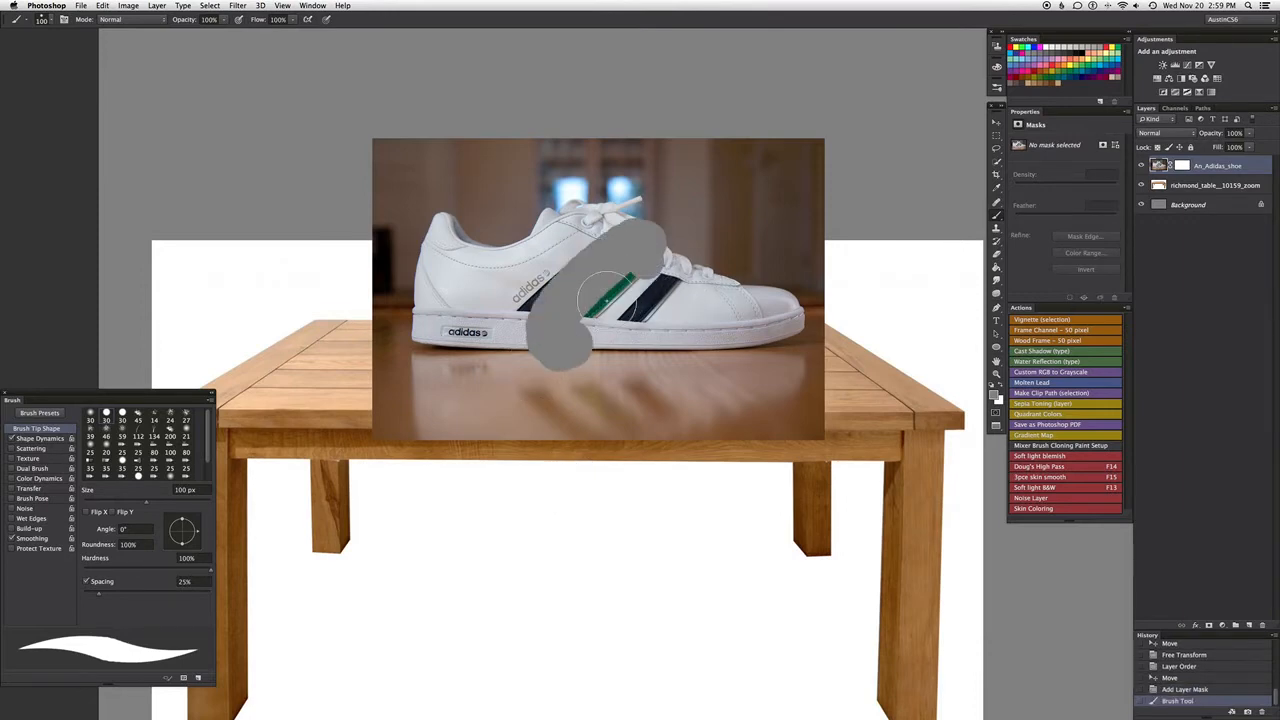
key(ctrl+z)
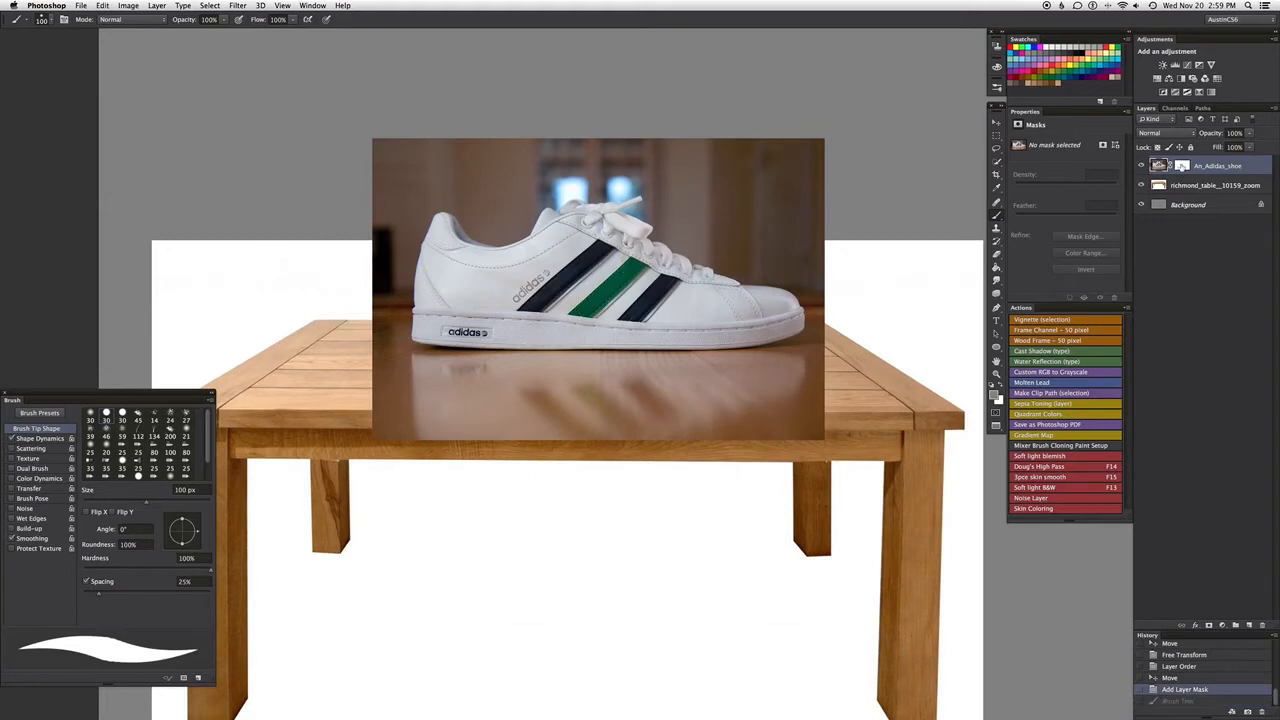
Step: Paint black through the middle of the shoe photo on its mask with a 150 px brush, and delete the layer mask
click(1182, 166)
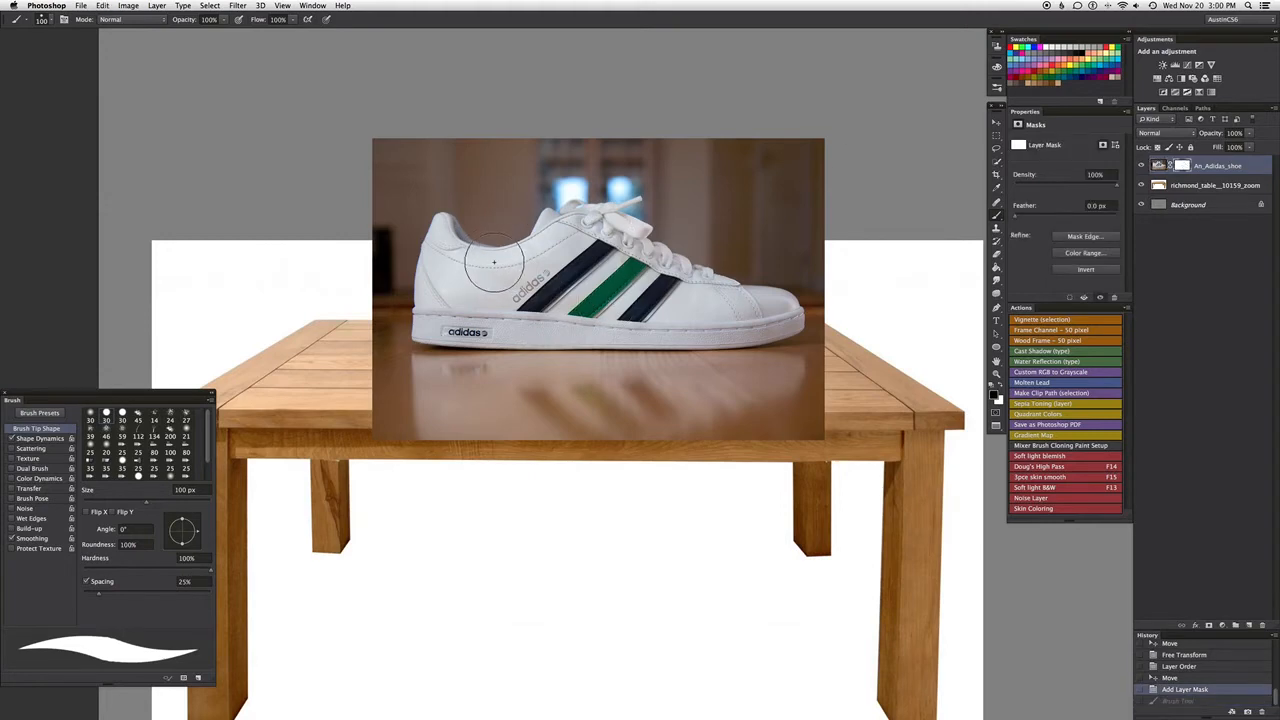
key(bracketright)
key(bracketright)
mouse_move(571, 91)
mouse_down()
mouse_move(564, 355)
mouse_move(617, 77)
mouse_up()
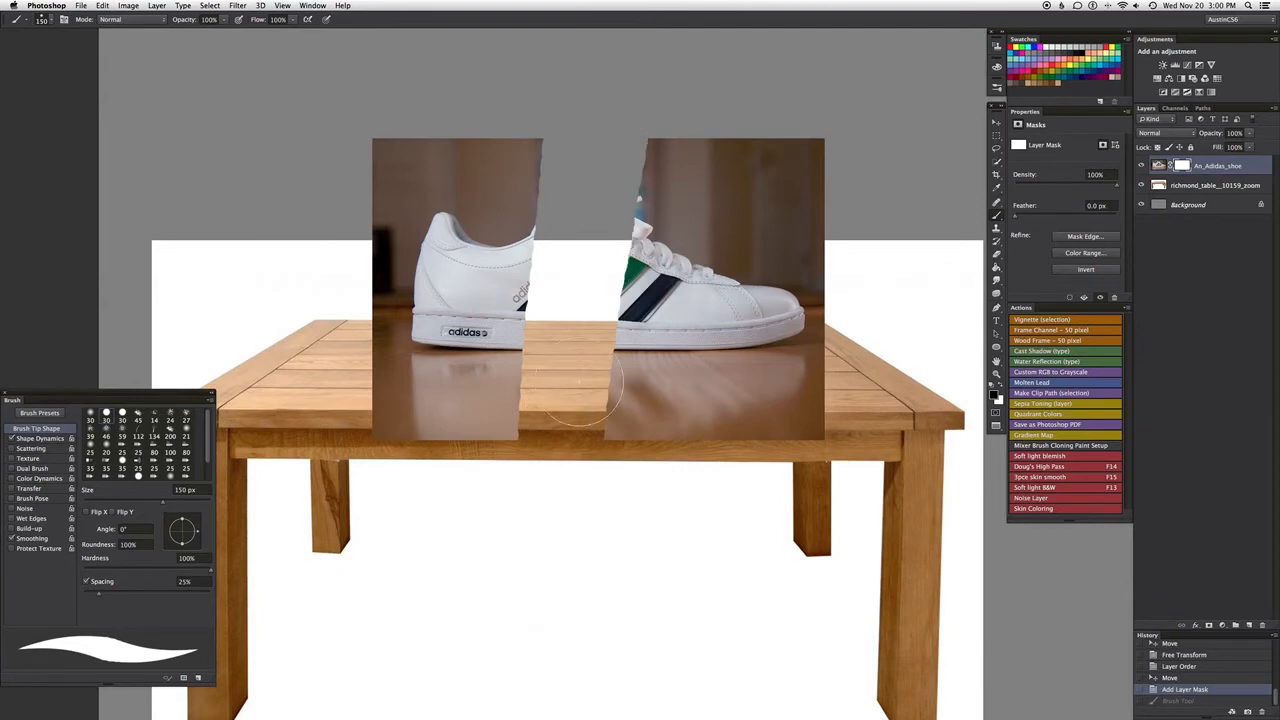
click(635, 290)
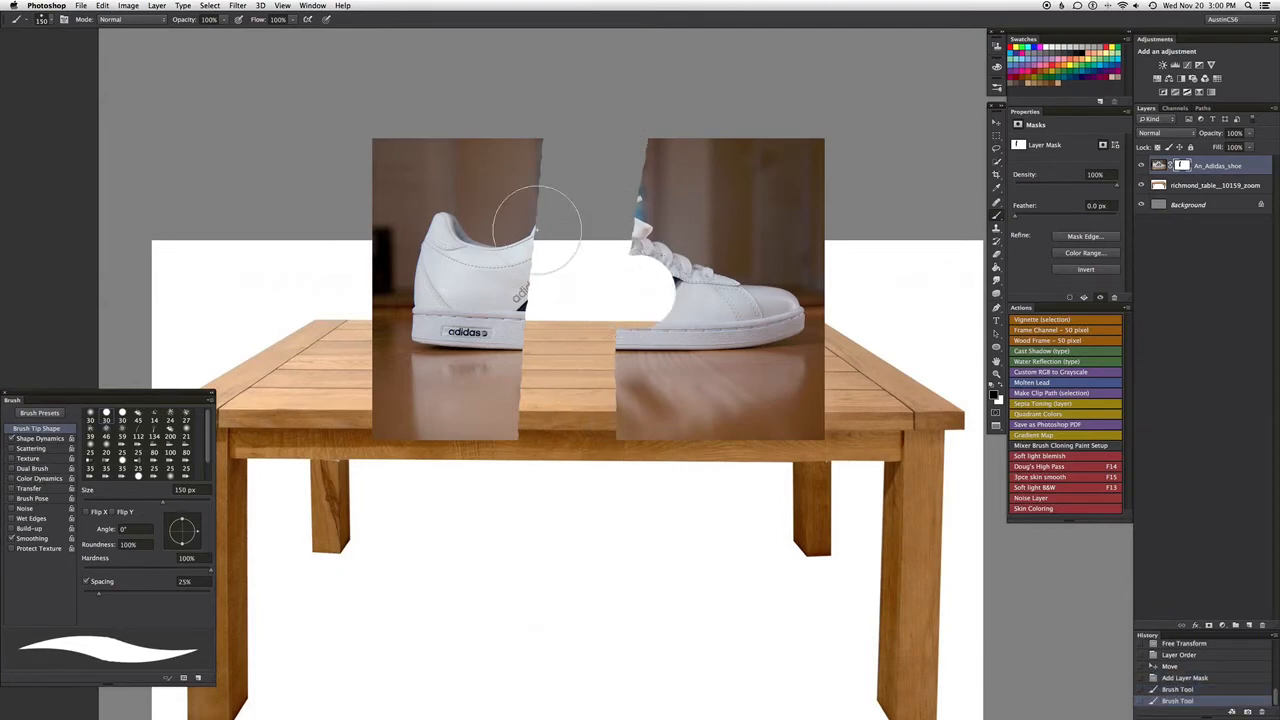
right_click(1185, 166)
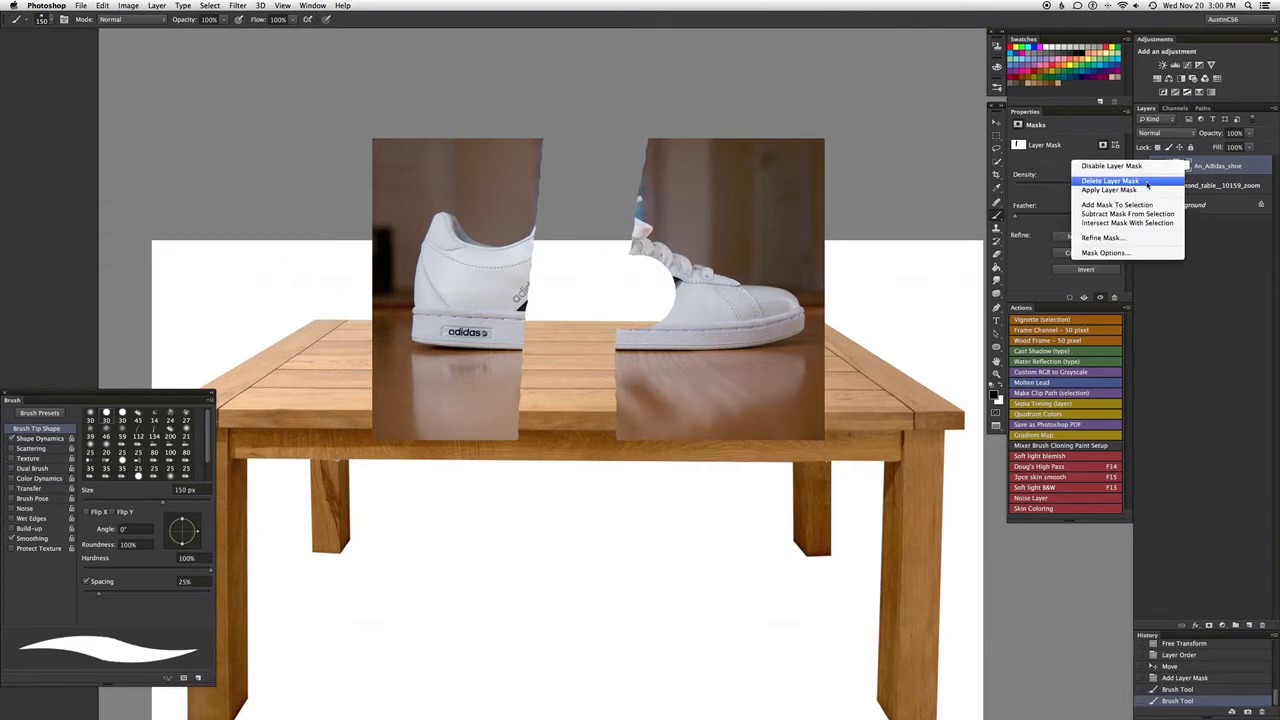
click(1155, 183)
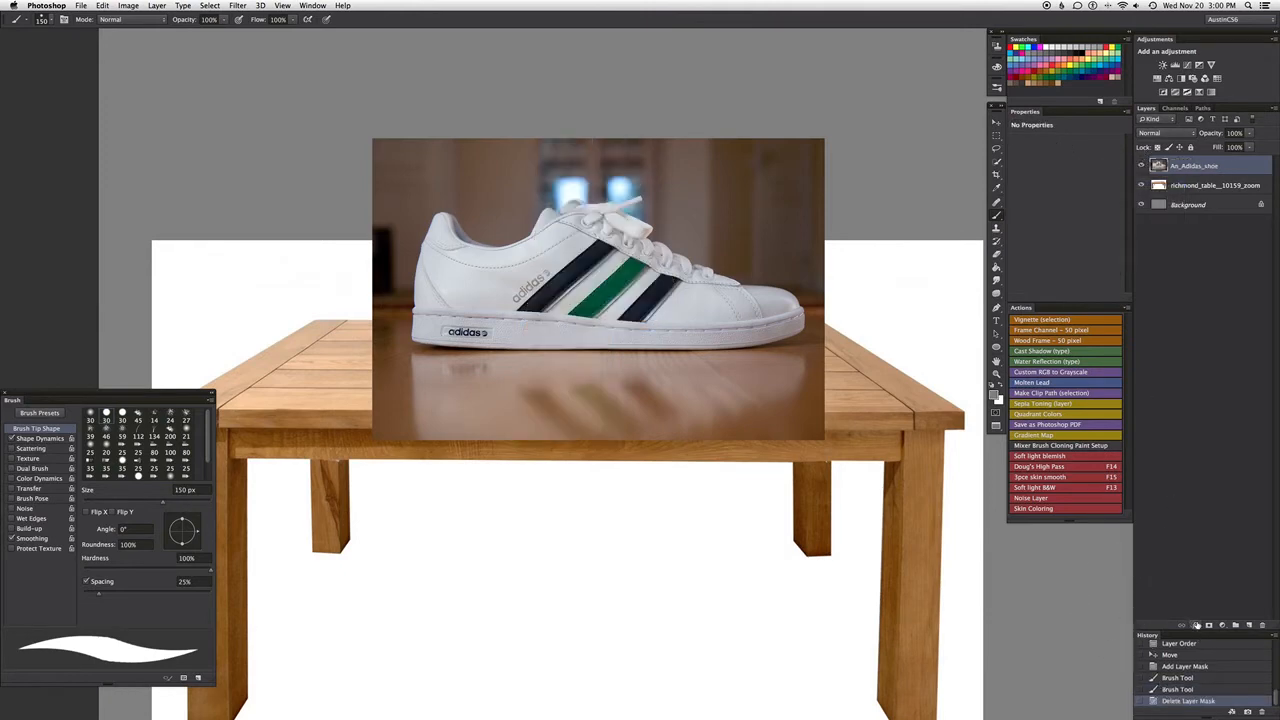
Step: Add a black hide-all mask to the shoe layer and paint the shoe back in with white
alt+click(1208, 625)
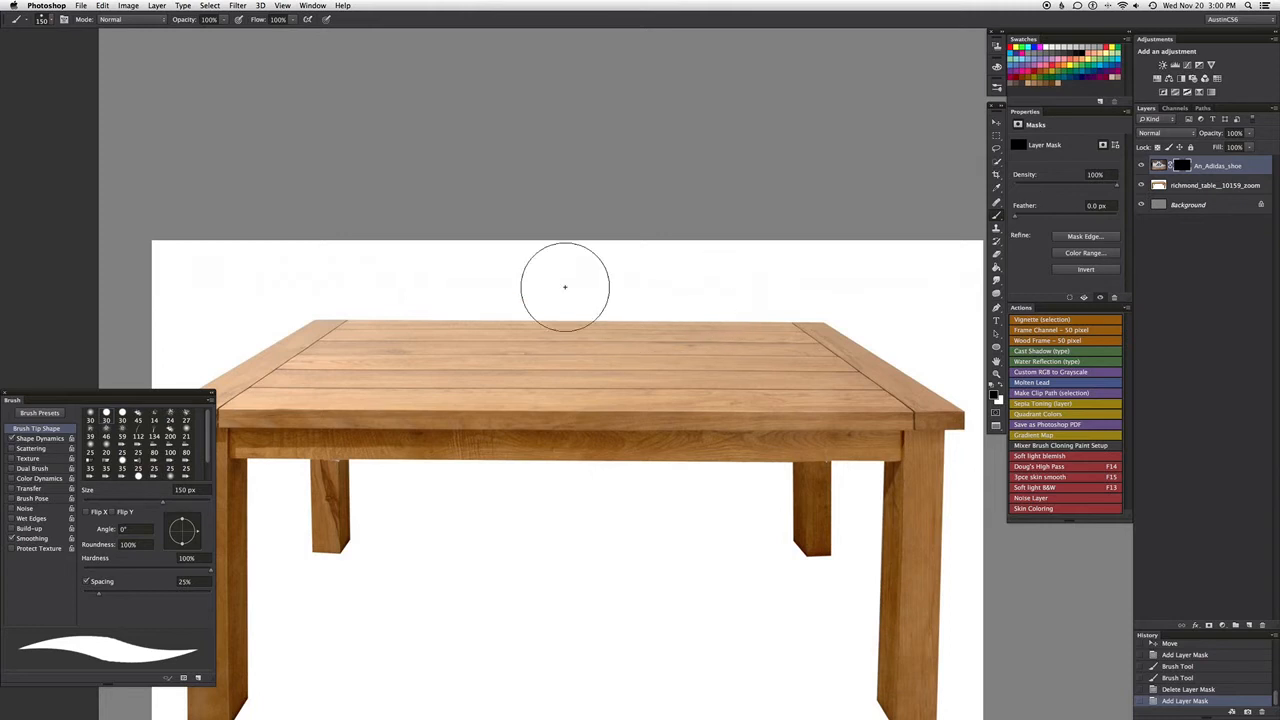
key(x)
mouse_move(567, 295)
mouse_down()
mouse_move(605, 318)
mouse_move(622, 310)
mouse_move(510, 259)
mouse_move(491, 276)
mouse_move(489, 262)
mouse_move(522, 243)
mouse_move(588, 289)
mouse_move(712, 320)
mouse_move(686, 272)
mouse_move(602, 306)
mouse_up()
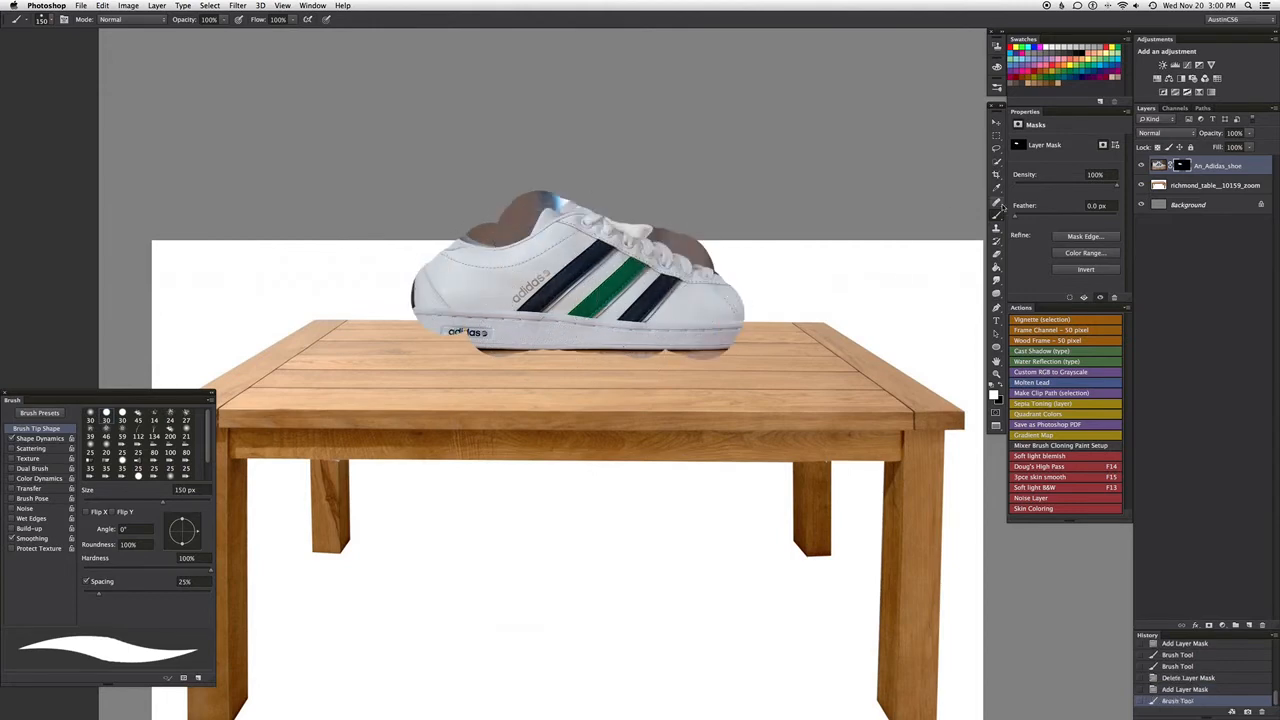
Step: Step back through the history to the state where the first layer mask was deleted
click(1210, 667)
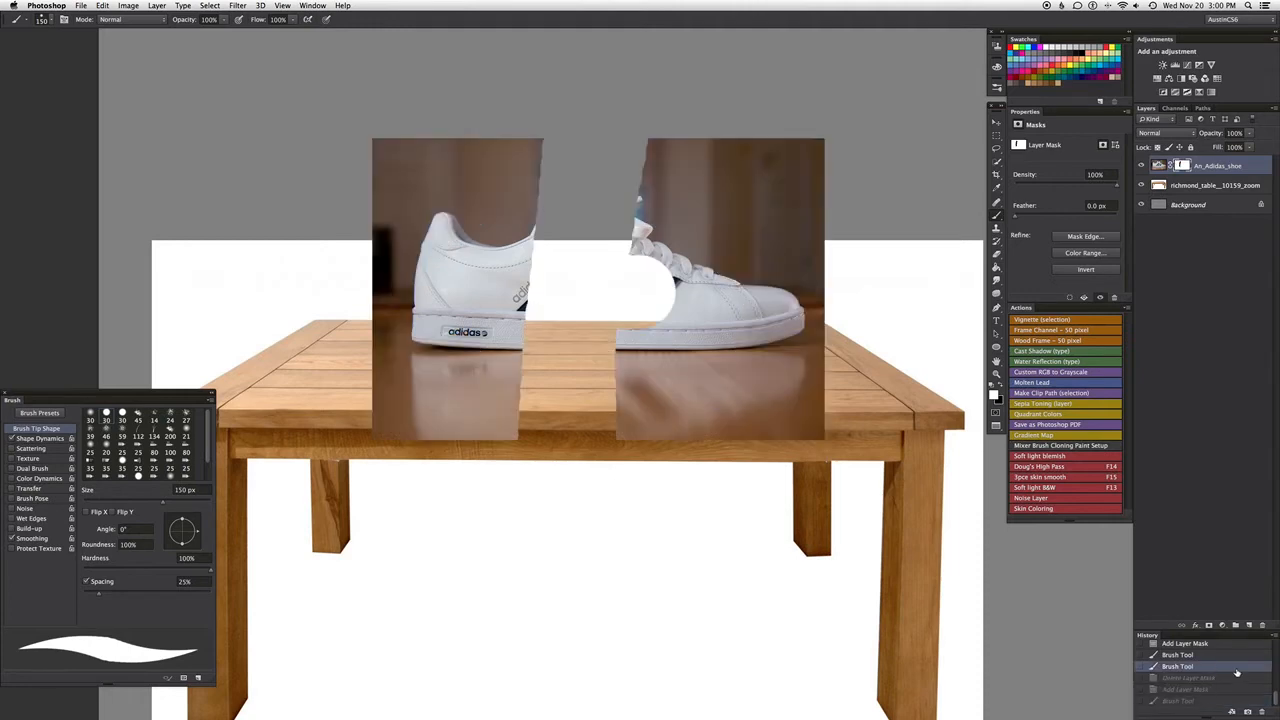
click(1226, 690)
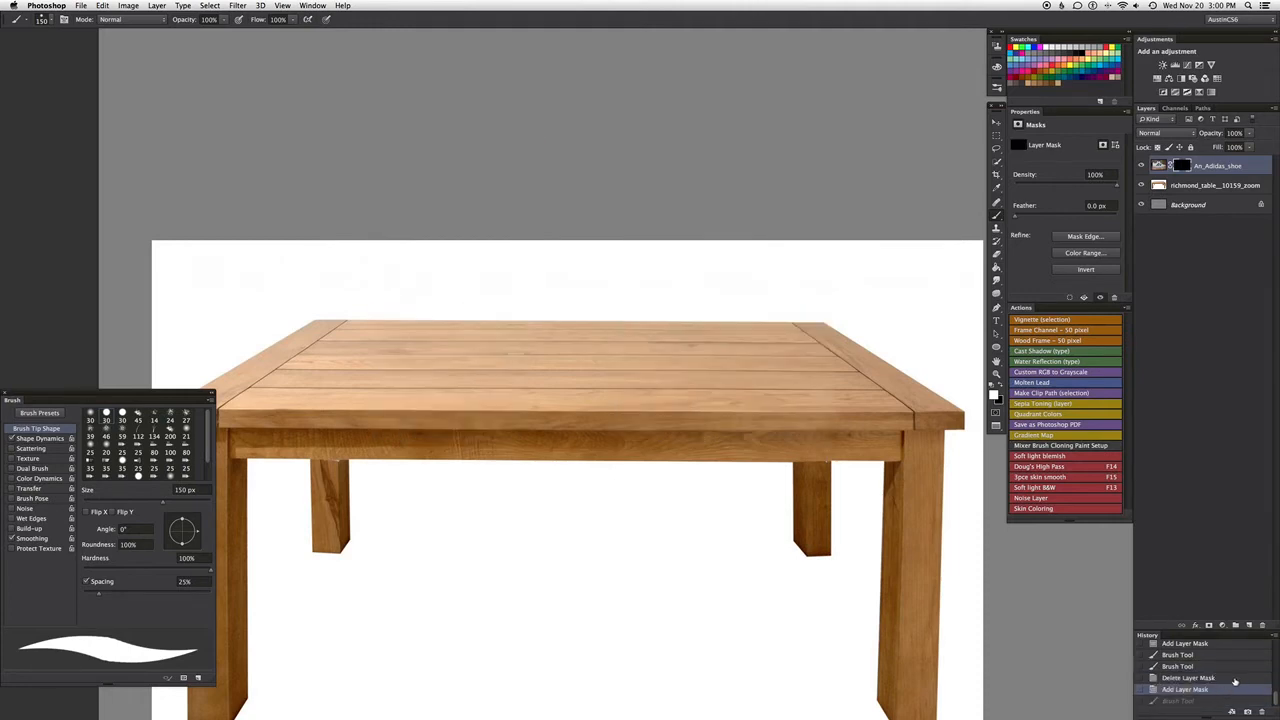
click(1233, 679)
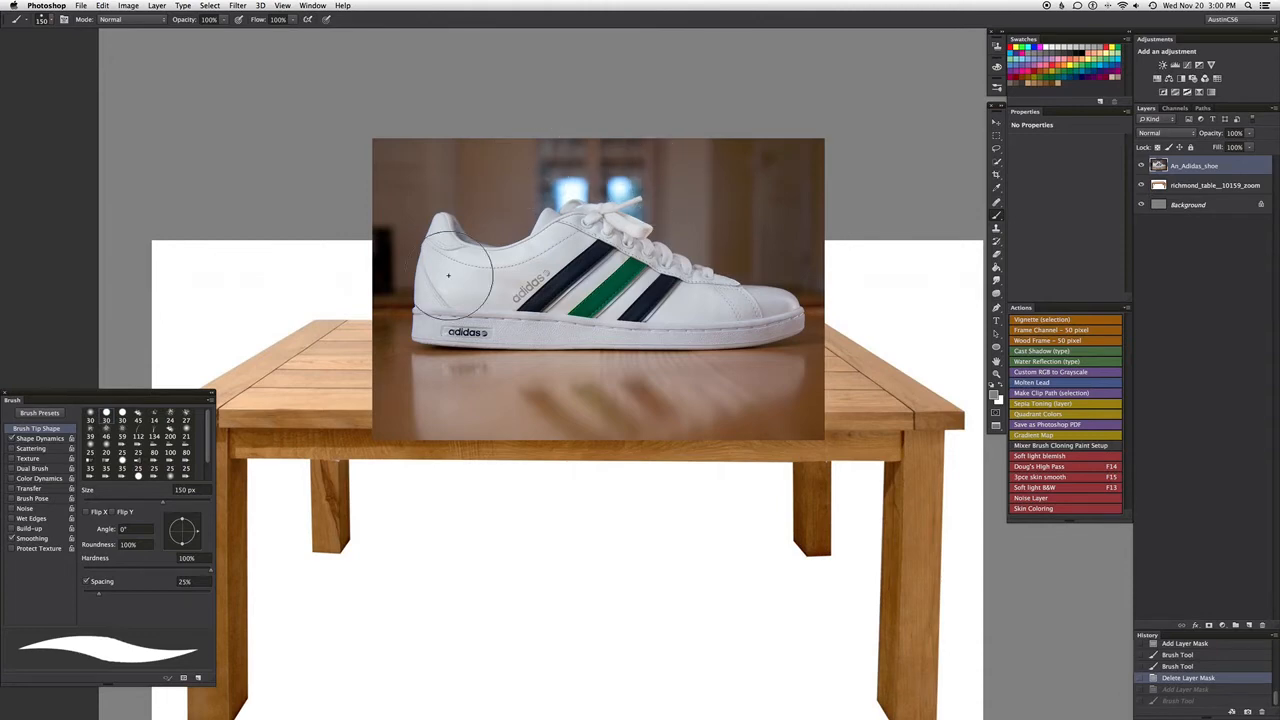
Step: Add a white layer mask to the shoe layer, make black the foreground colour and reduce the brush size
drag(452, 281, 475, 286)
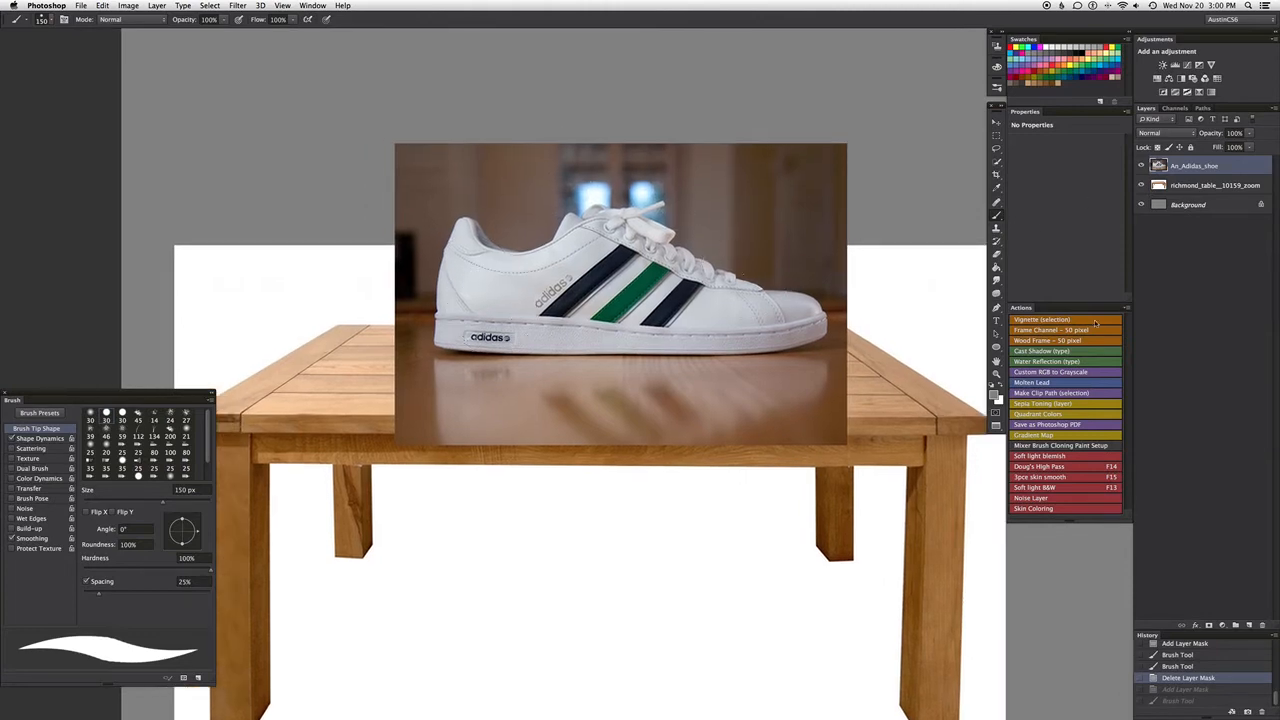
click(1207, 625)
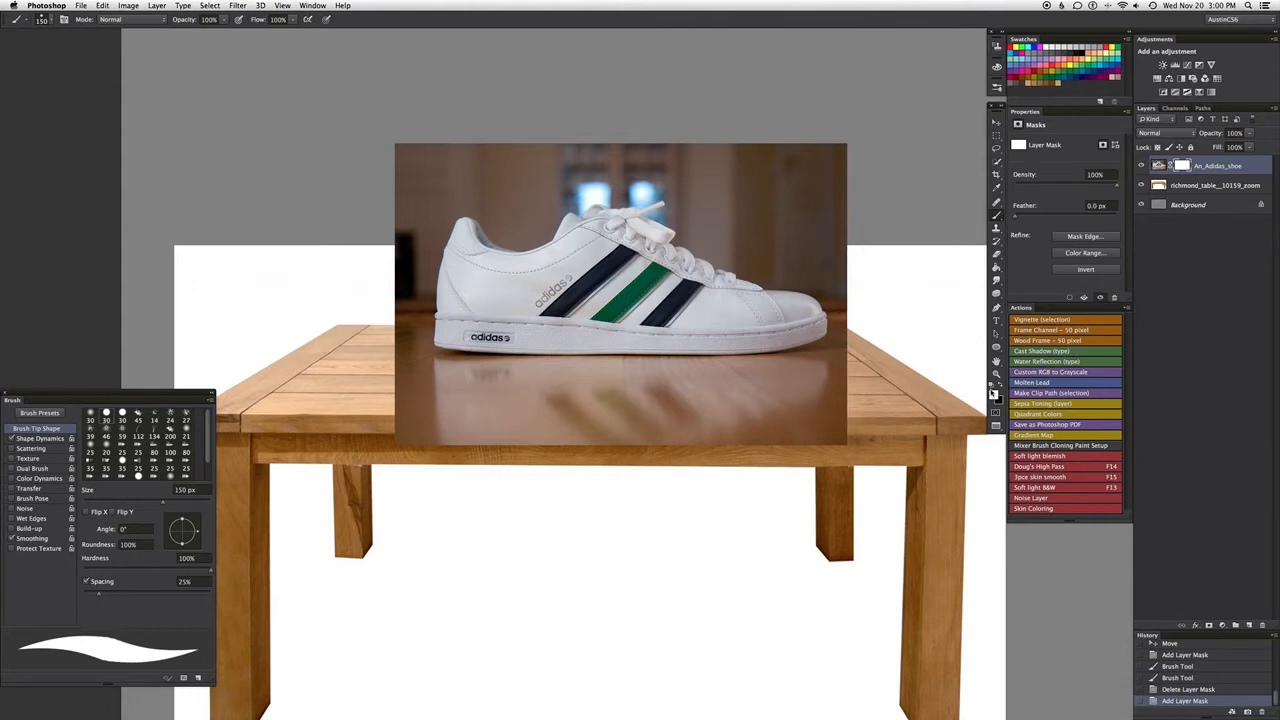
click(1000, 392)
key(bracketleft)
key(bracketleft)
key(bracketleft)
key(bracketleft)
key(bracketleft)
Step: Paint black on the mask to hide the photo background above and behind the shoe's heel
mouse_move(434, 143)
mouse_down()
mouse_move(411, 203)
mouse_move(762, 368)
mouse_up()
key(super+plus)
key(super+plus)
key(super+plus)
drag(388, 168, 470, 286)
key(bracketleft)
drag(397, 248, 416, 315)
drag(394, 222, 443, 357)
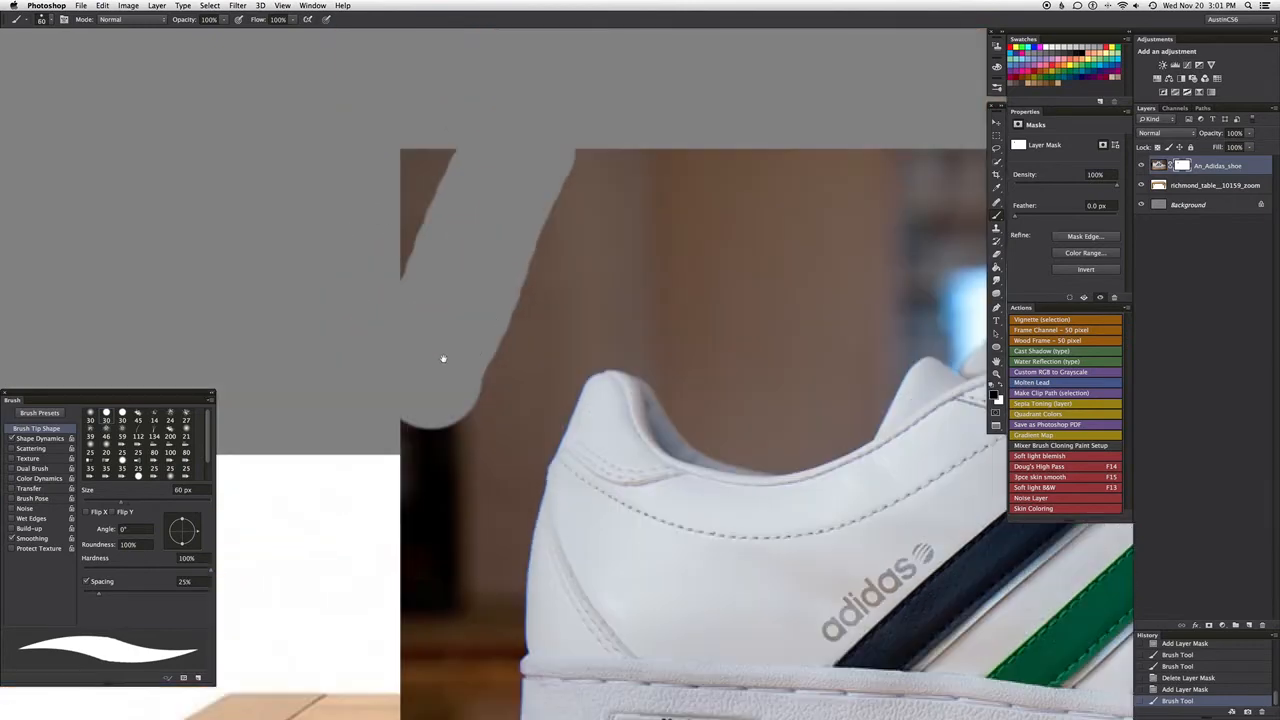
drag(426, 150, 408, 295)
drag(564, 153, 508, 302)
drag(560, 205, 491, 431)
drag(548, 325, 457, 529)
mouse_move(450, 424)
mouse_down()
mouse_move(443, 129)
mouse_move(468, 317)
mouse_up()
Step: Enlarge the brush to 150 px and mask out the reflection below the shoe and the background beside and above it
key(super+minus)
key(super+minus)
key(super+minus)
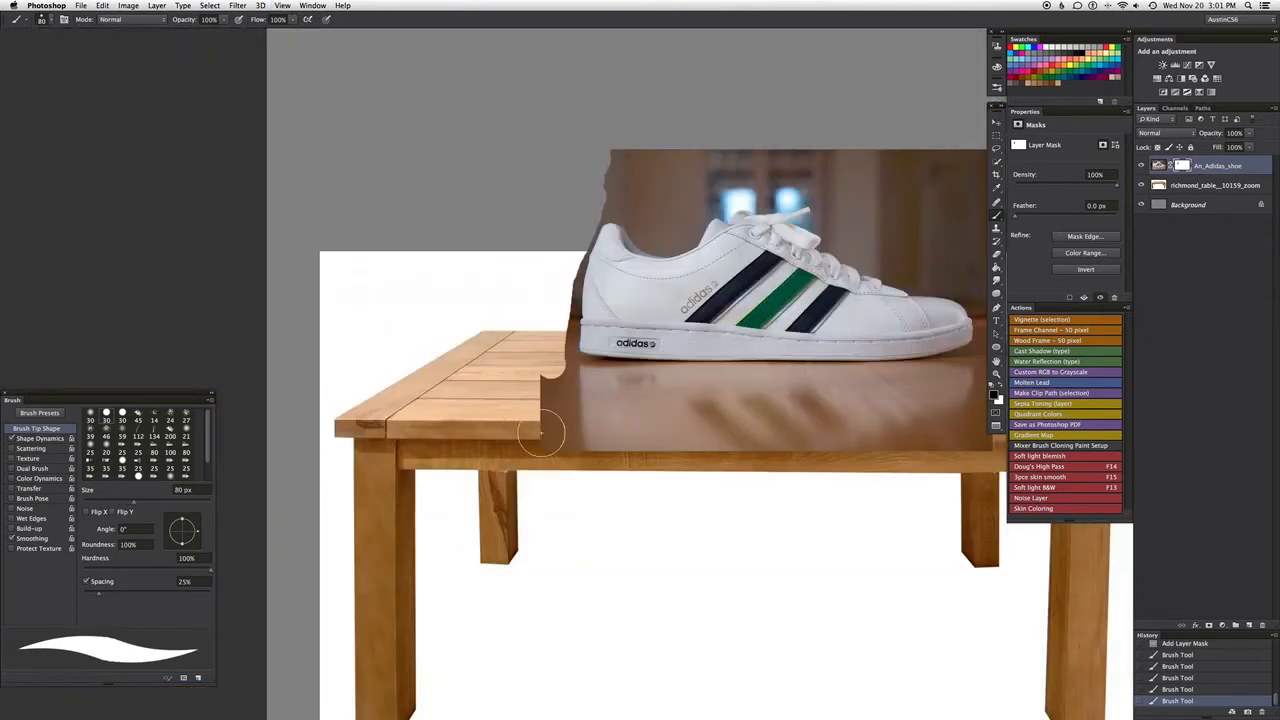
key(bracketright)
key(bracketright)
key(bracketright)
key(bracketright)
key(bracketright)
key(bracketright)
mouse_move(543, 420)
mouse_down()
mouse_move(410, 393)
mouse_move(460, 380)
mouse_move(668, 421)
mouse_up()
mouse_move(389, 373)
mouse_down()
mouse_move(603, 390)
mouse_move(694, 429)
mouse_up()
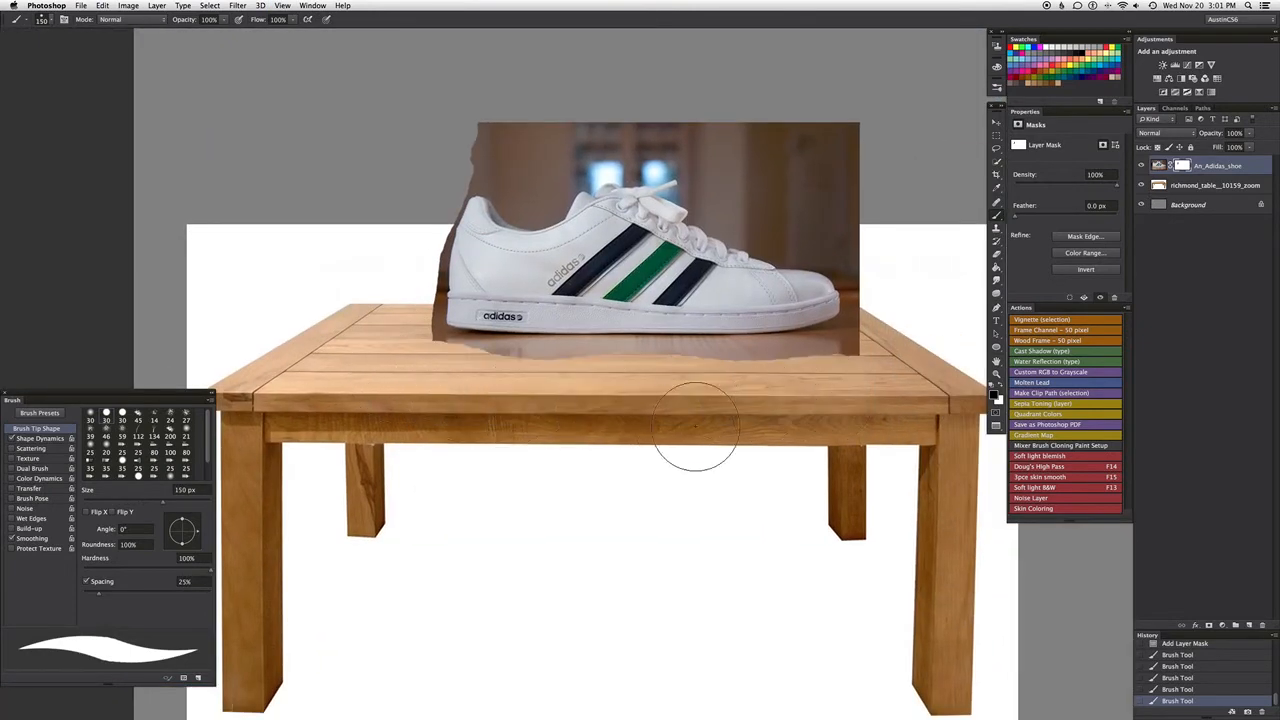
mouse_move(894, 220)
mouse_down()
mouse_move(783, 186)
mouse_move(761, 141)
mouse_move(697, 120)
mouse_move(807, 105)
mouse_move(456, 110)
mouse_move(477, 143)
mouse_move(687, 125)
mouse_up()
Step: Reduce the brush to 10 px and mask out the background closely around the loose lace tip
key(super+plus)
key(super+plus)
mouse_move(653, 273)
mouse_down()
mouse_move(648, 446)
mouse_move(621, 516)
mouse_up()
key(bracketleft)
key(bracketleft)
key(bracketleft)
key(bracketleft)
key(bracketleft)
key(bracketleft)
key(bracketleft)
key(bracketleft)
key(bracketleft)
key(bracketleft)
key(bracketleft)
key(bracketleft)
key(bracketleft)
key(bracketleft)
key(bracketleft)
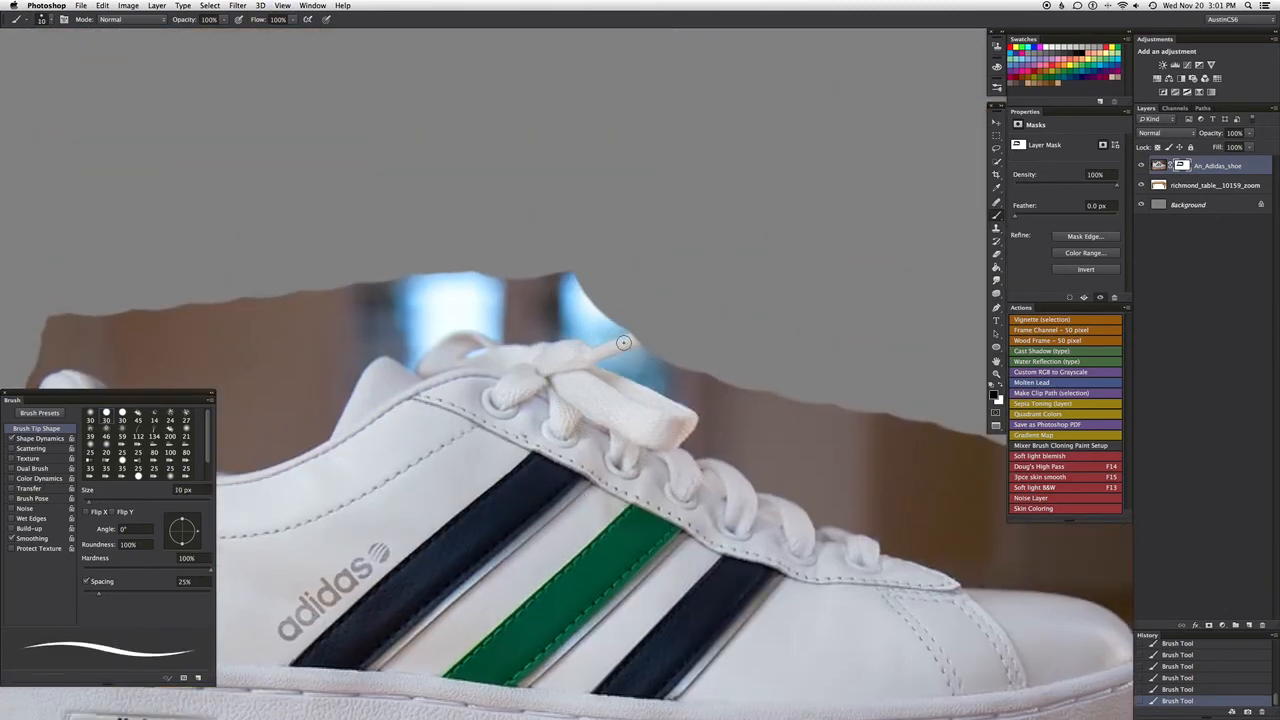
mouse_move(624, 345)
mouse_down()
mouse_move(673, 326)
mouse_move(639, 332)
mouse_up()
key(x)
key(x)
drag(442, 311, 600, 320)
Step: Set the brush to 30 px and mask out more of the background above the laces
key(bracketright)
key(bracketright)
key(bracketright)
mouse_move(612, 276)
mouse_down()
mouse_move(676, 290)
mouse_move(638, 301)
mouse_move(635, 320)
mouse_move(655, 327)
mouse_move(769, 320)
mouse_move(745, 335)
mouse_move(742, 304)
mouse_move(712, 285)
mouse_move(745, 318)
mouse_move(780, 323)
mouse_move(754, 330)
mouse_move(822, 334)
mouse_up()
drag(580, 290, 742, 275)
mouse_move(757, 293)
mouse_down()
mouse_move(744, 324)
mouse_move(647, 352)
mouse_move(677, 331)
mouse_move(593, 430)
mouse_move(522, 433)
mouse_move(379, 326)
mouse_move(437, 306)
mouse_move(552, 368)
mouse_up()
Step: Replace the shoe layer's painted mask with a fresh white one, and activate the Pen tool
key(super+minus)
key(super+minus)
key(super+minus)
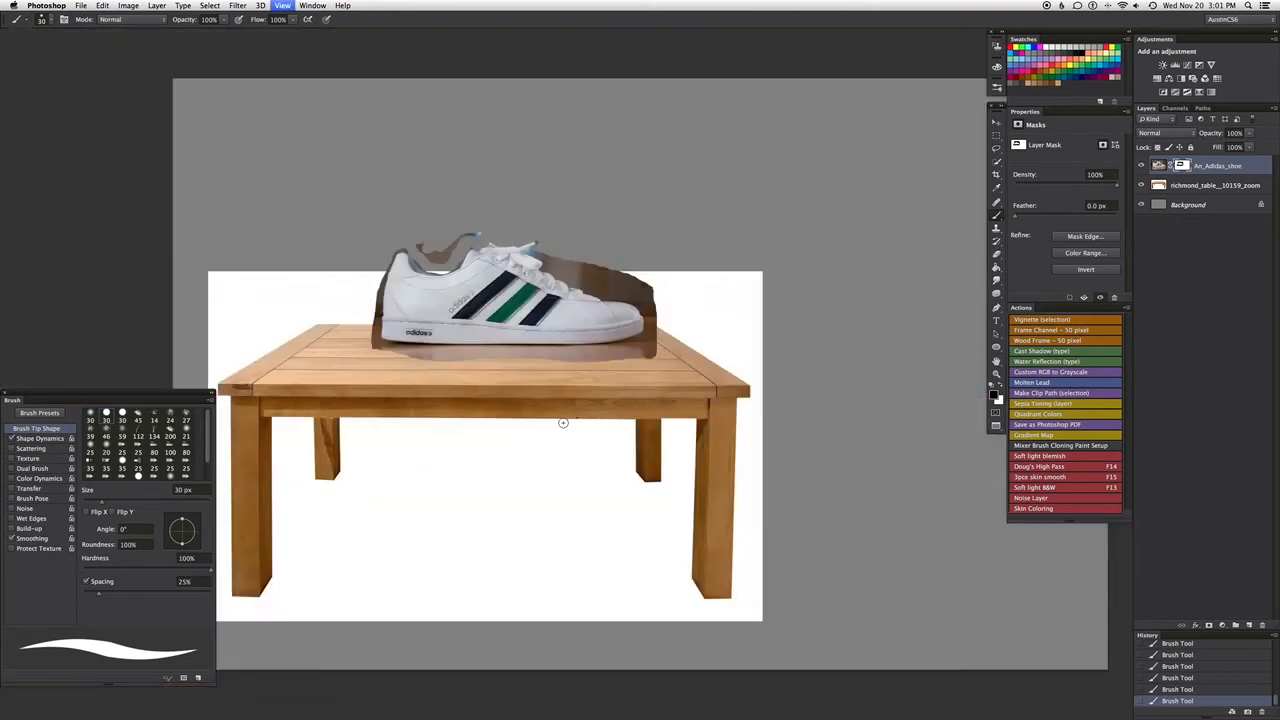
drag(563, 420, 526, 383)
drag(449, 397, 590, 478)
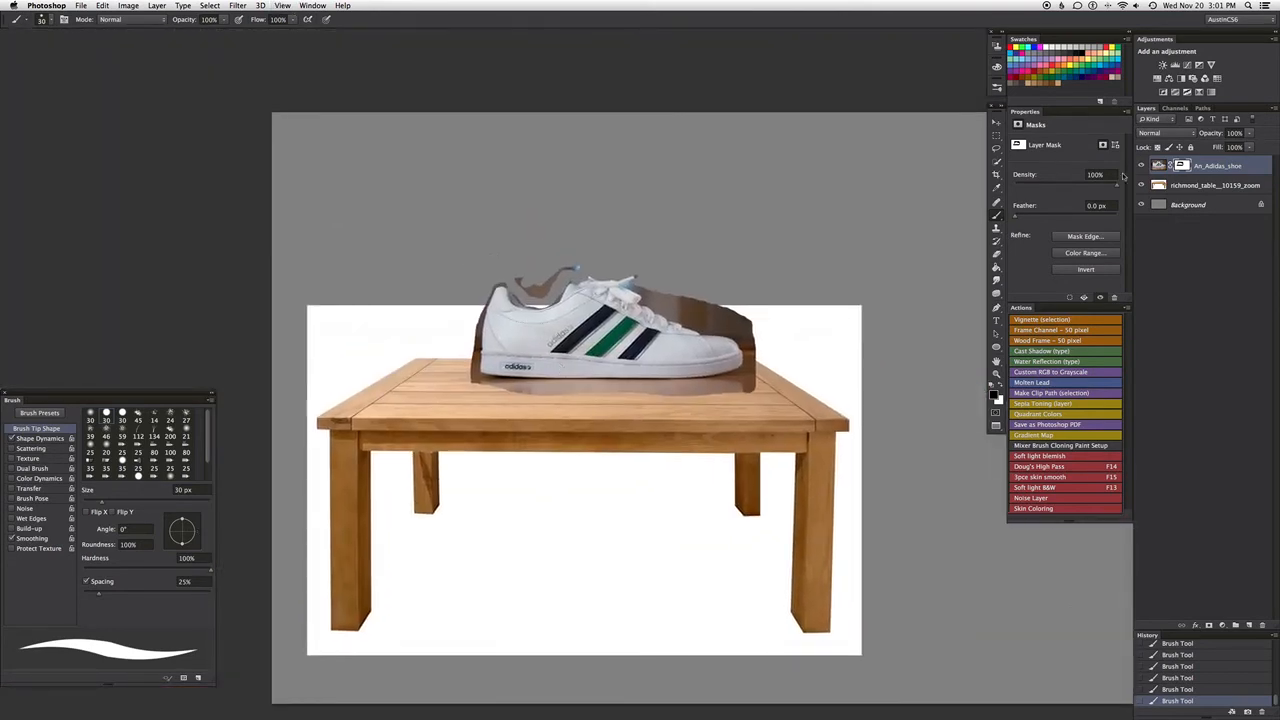
right_click(1183, 172)
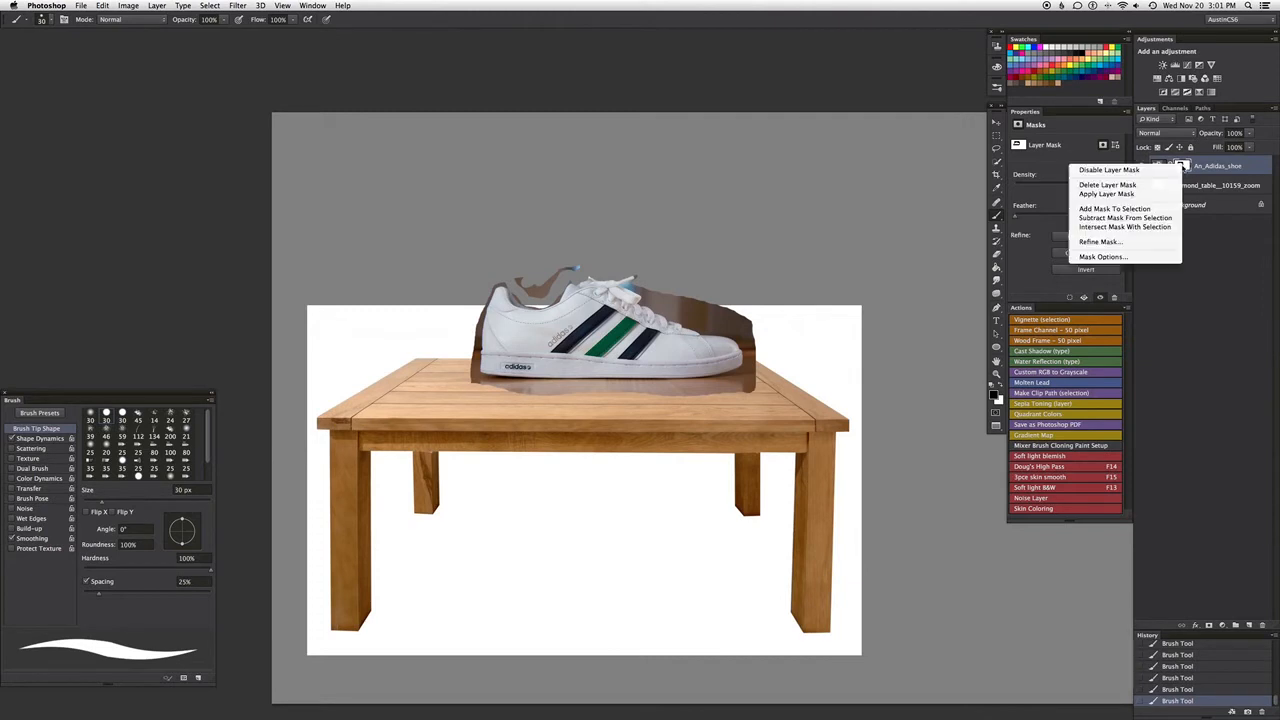
click(1158, 186)
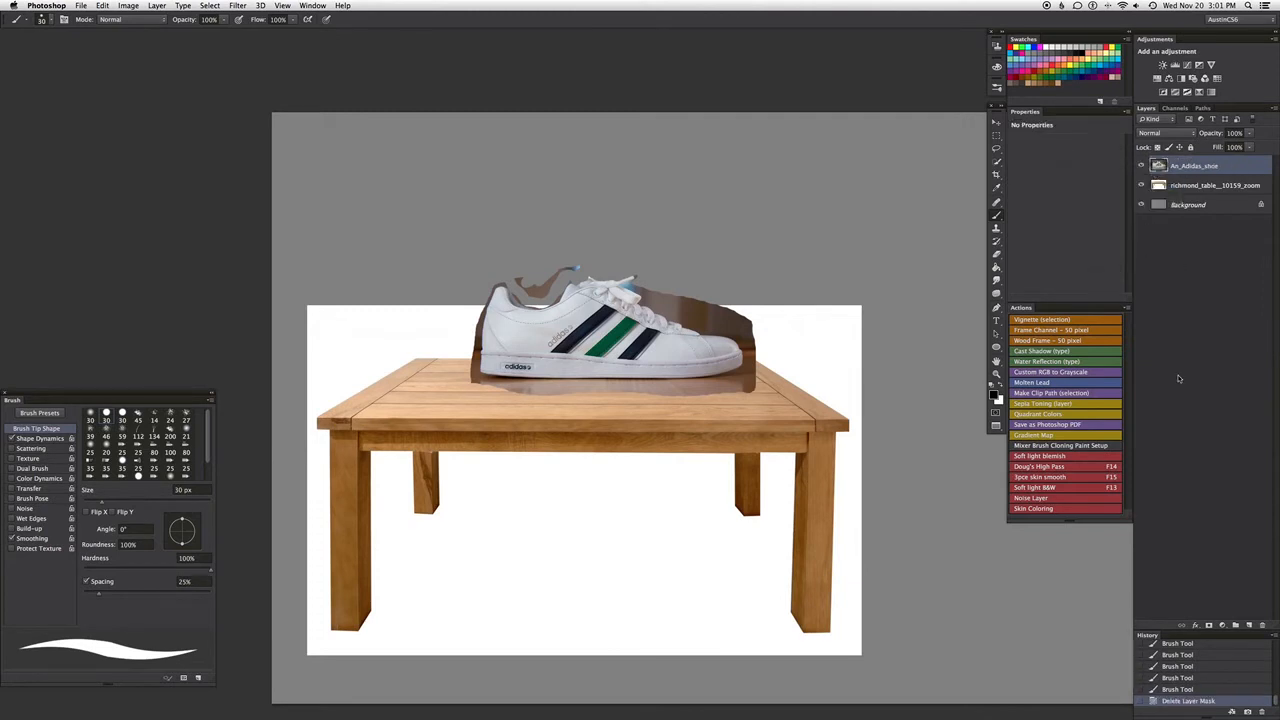
click(1207, 626)
key(p)
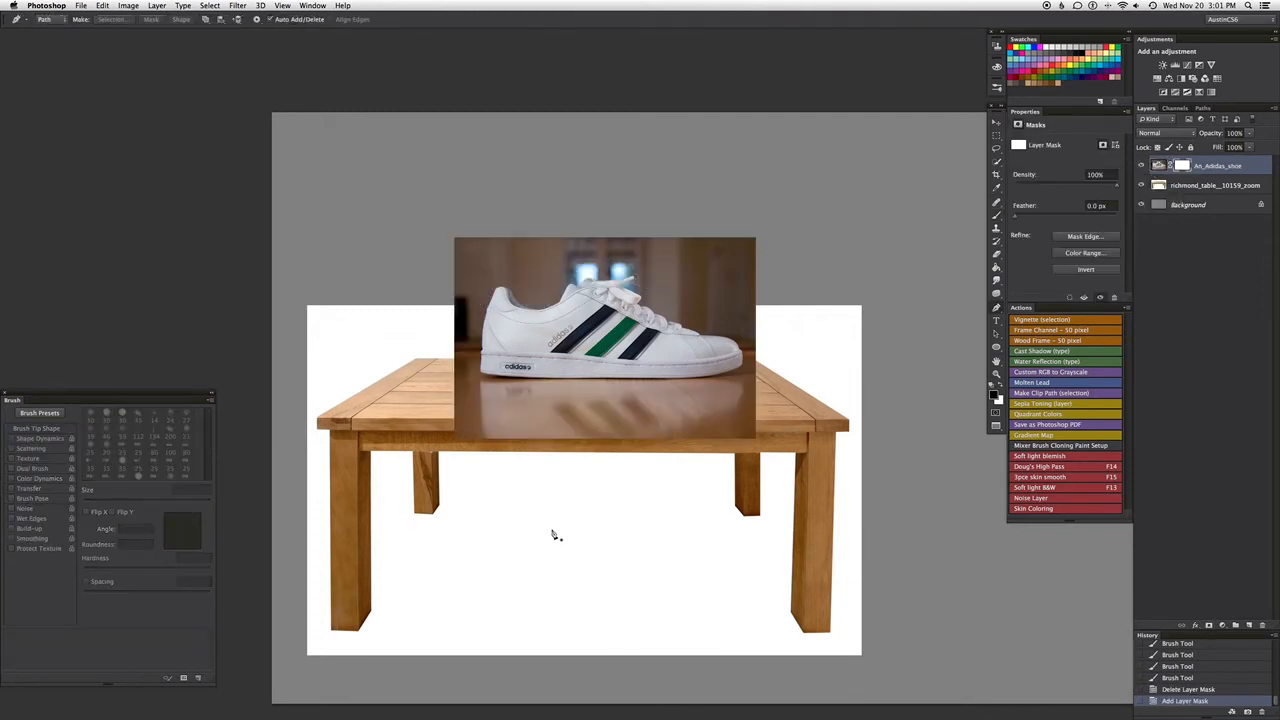
Step: Start a Pen tool path at the top of the shoe's heel and run it down the upper back edge
drag(477, 266, 540, 366)
key(super+plus)
key(super+plus)
key(super+plus)
drag(408, 416, 631, 194)
key(super+plus)
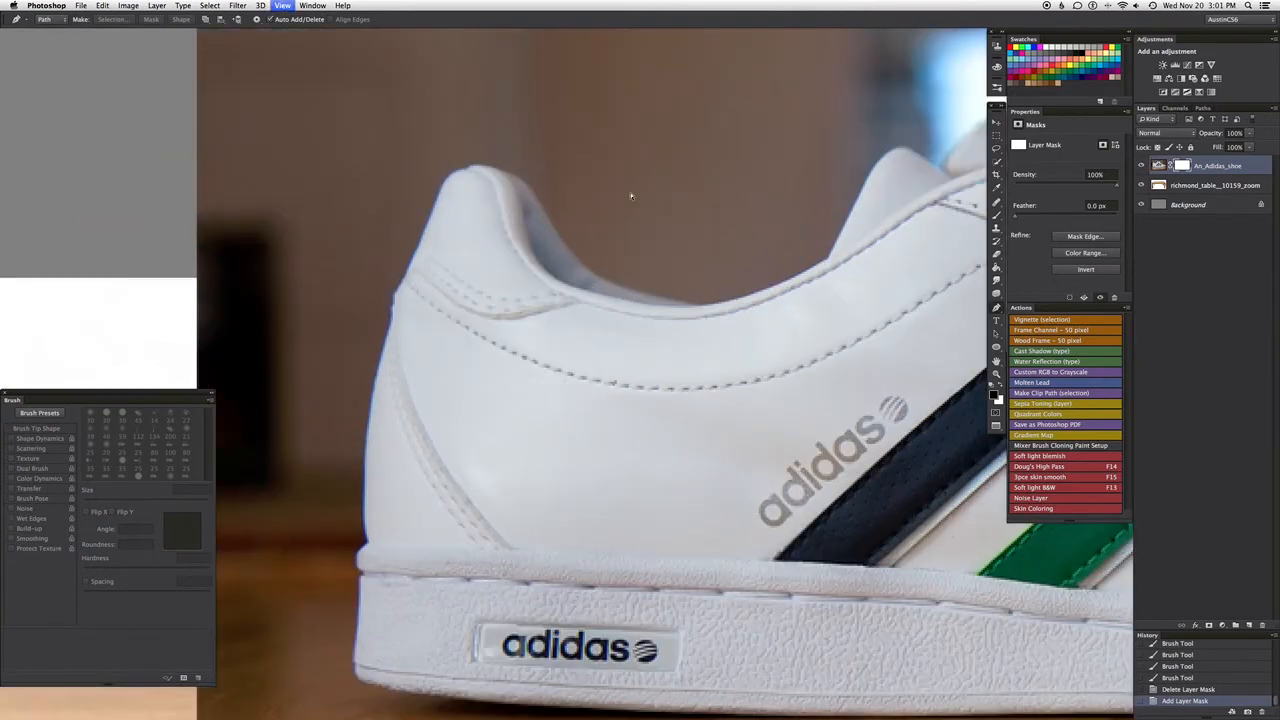
drag(603, 279, 719, 312)
key(super+plus)
drag(596, 159, 650, 224)
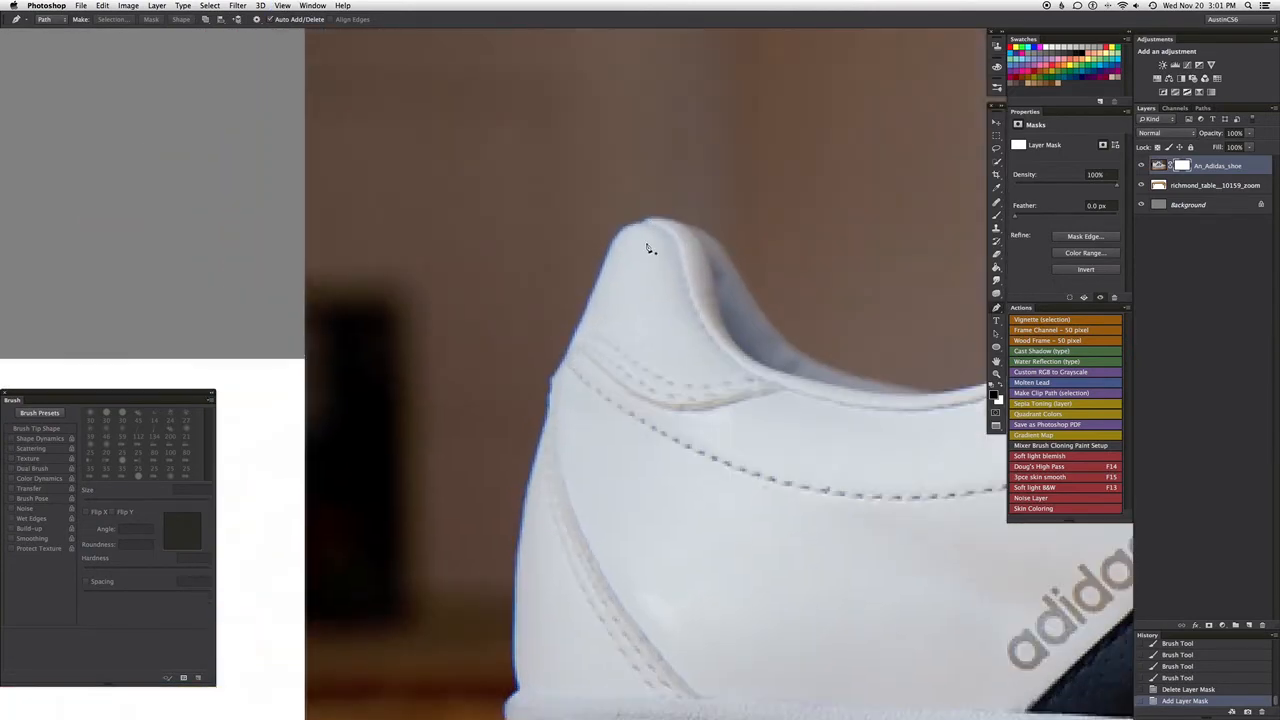
click(642, 226)
click(587, 311)
Step: Continue the path down the rear edge of the heel to the bottom corner of the sole
drag(572, 326, 631, 119)
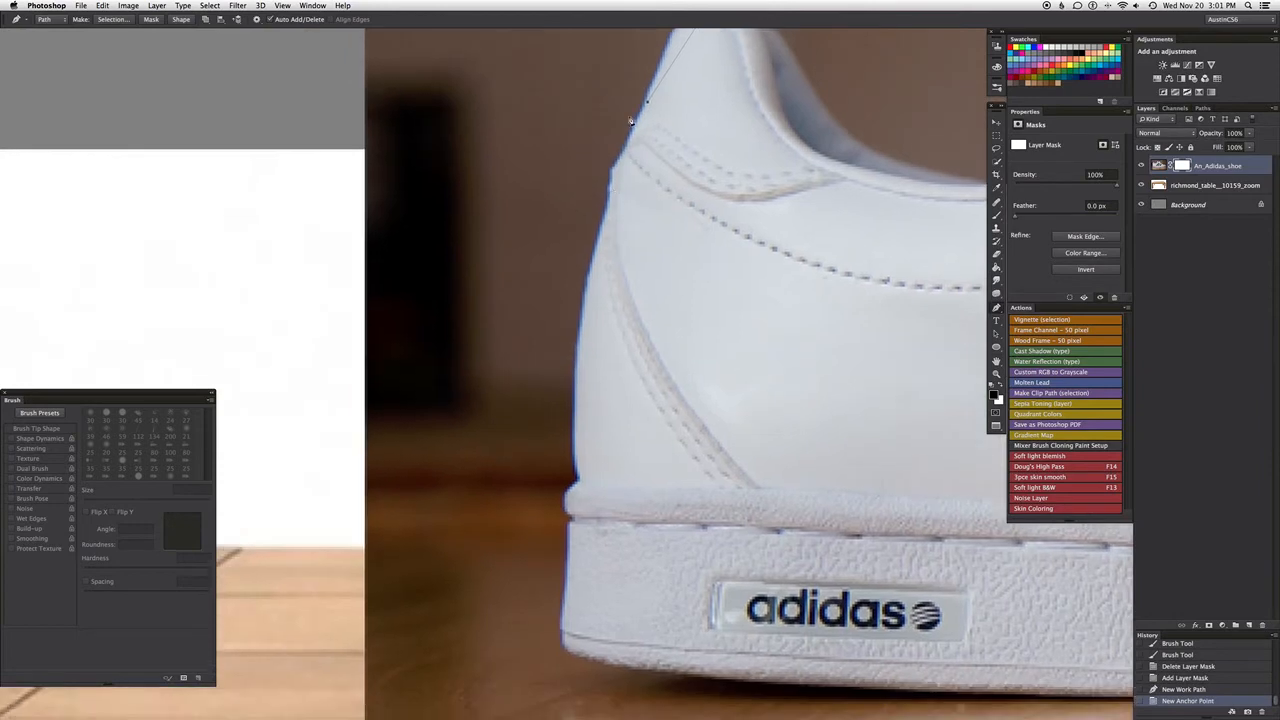
click(630, 147)
click(611, 180)
click(608, 213)
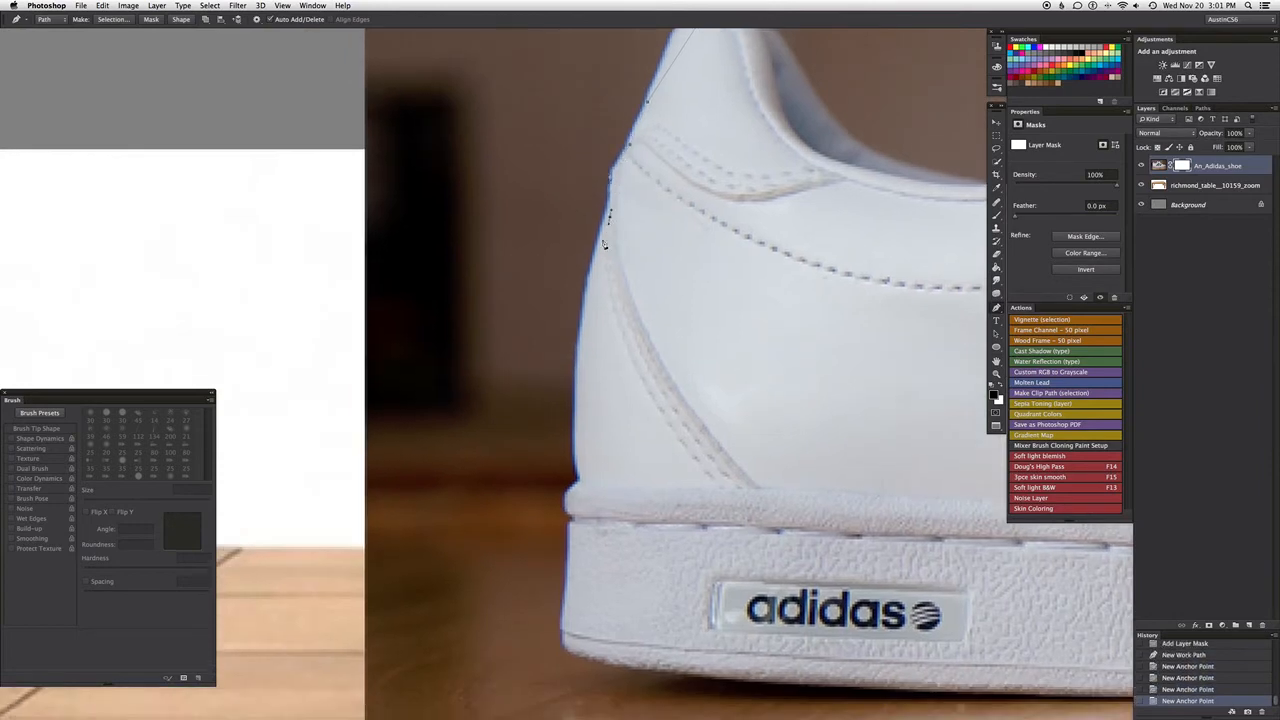
click(581, 345)
click(578, 378)
drag(573, 577, 565, 392)
Step: Extend the path along the bottom of the sole and around the toe of the shoe
drag(632, 450, 452, 500)
key(super+minus)
key(super+minus)
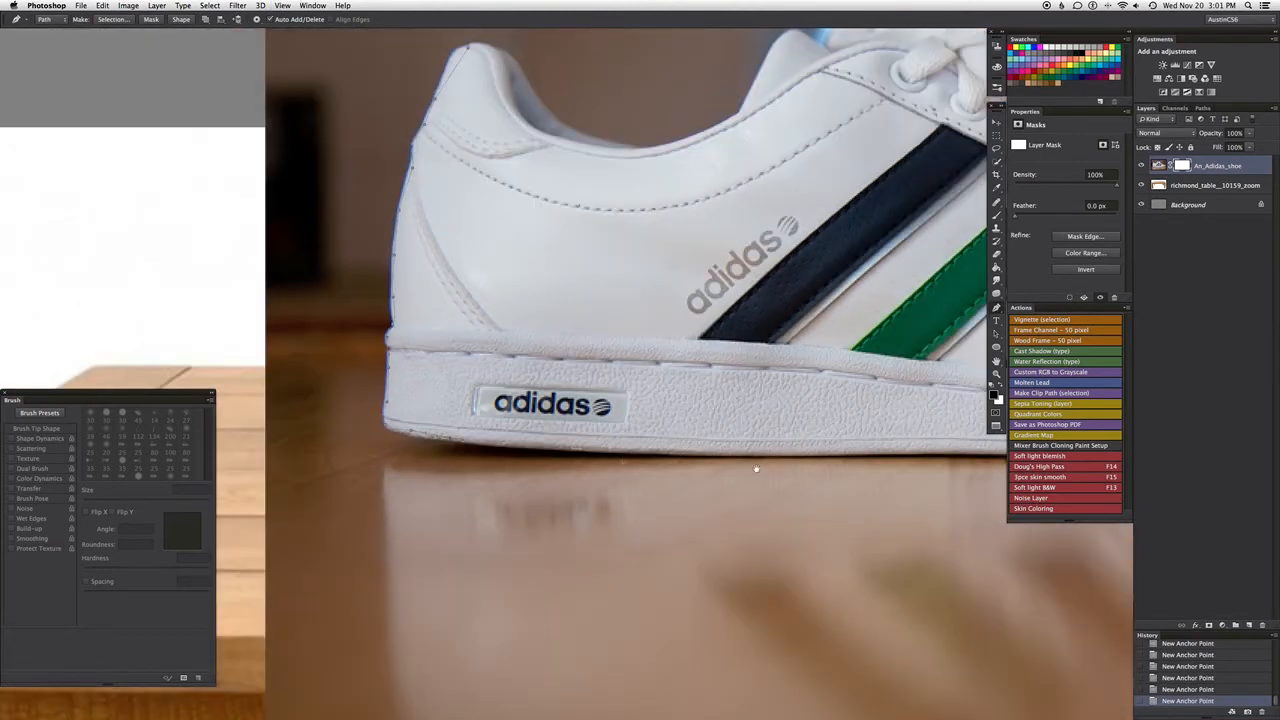
scroll(756, 468, right, 5)
scroll(684, 468, right, 5)
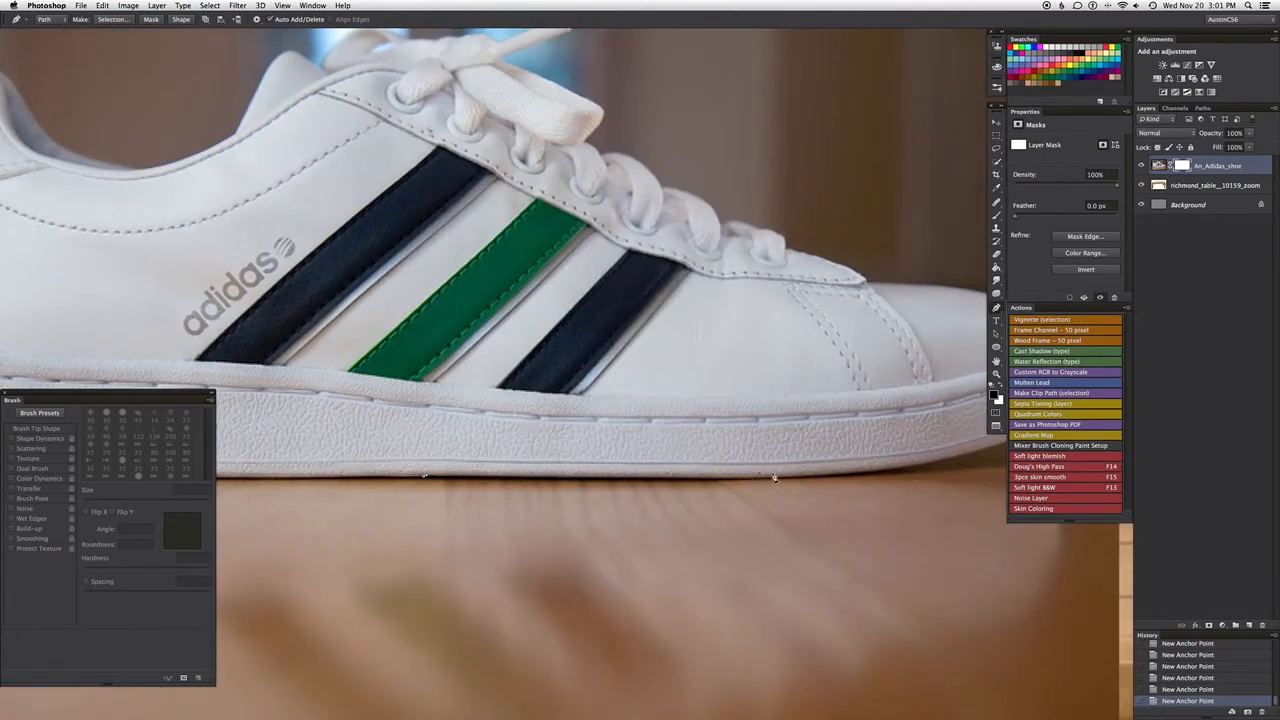
scroll(774, 477, right, 5)
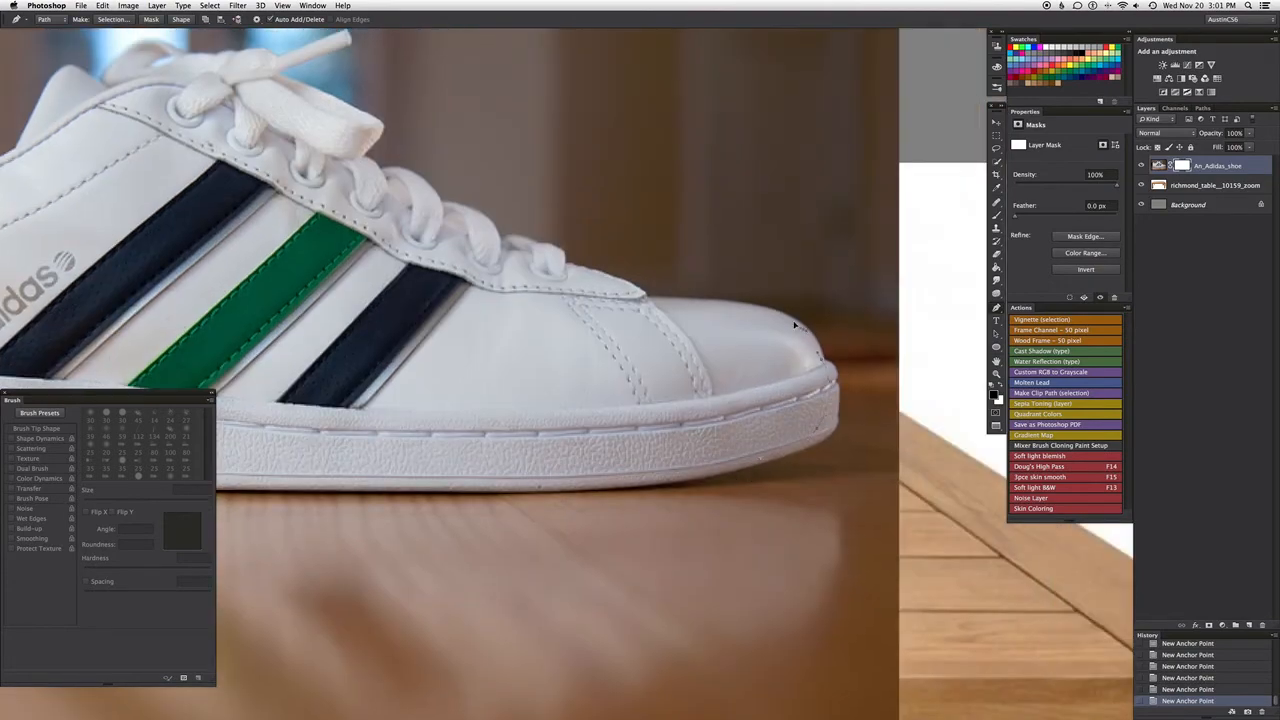
Step: Run the path back over the laces, tongue and collar, and close it at the top of the heel
scroll(470, 283, left, 6)
scroll(470, 283, up, 5)
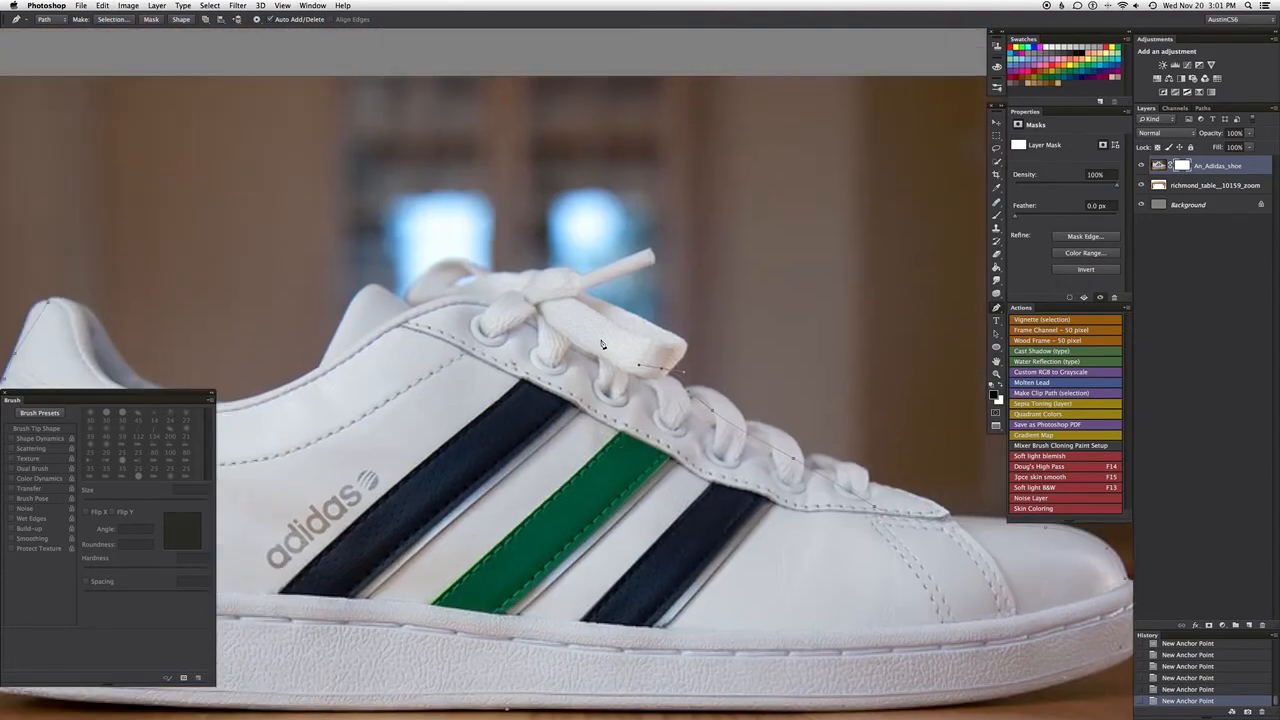
drag(466, 281, 357, 298)
drag(324, 353, 315, 369)
drag(291, 409, 553, 356)
drag(411, 341, 393, 329)
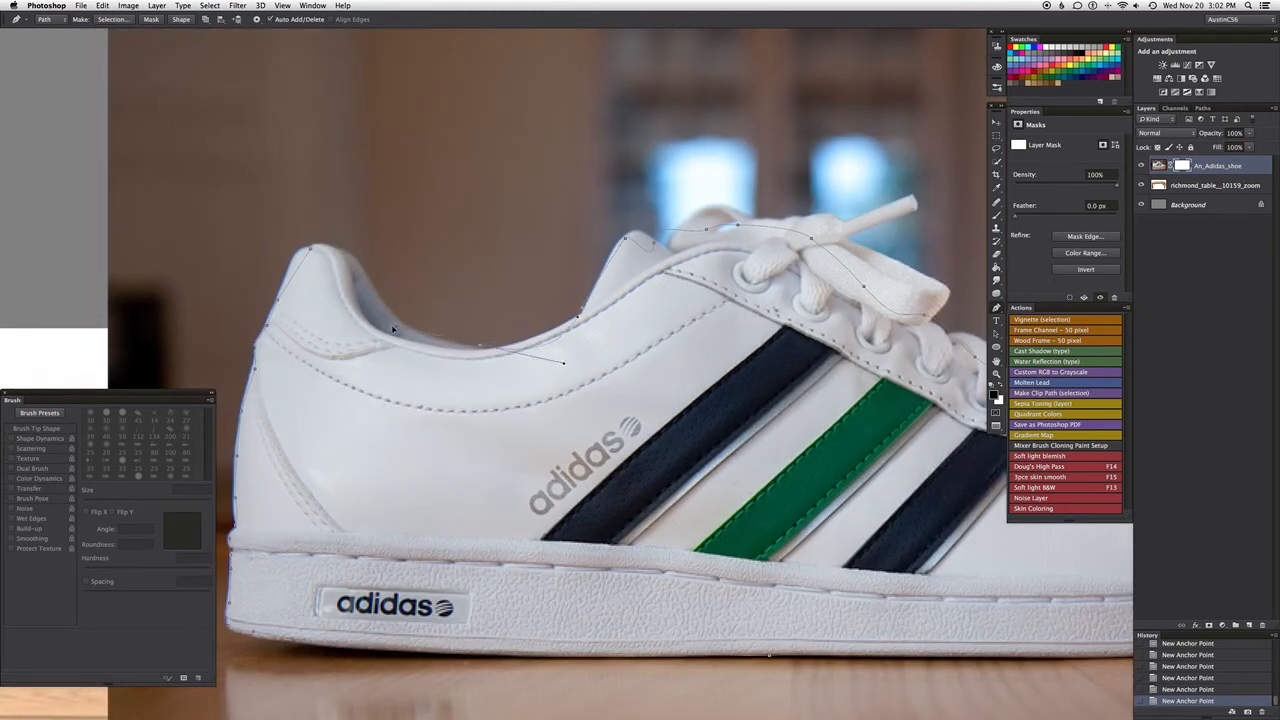
drag(373, 286, 337, 253)
Step: Convert the shoe path into a new anti-aliased selection with a feather radius of 1 pixel
right_click(310, 277)
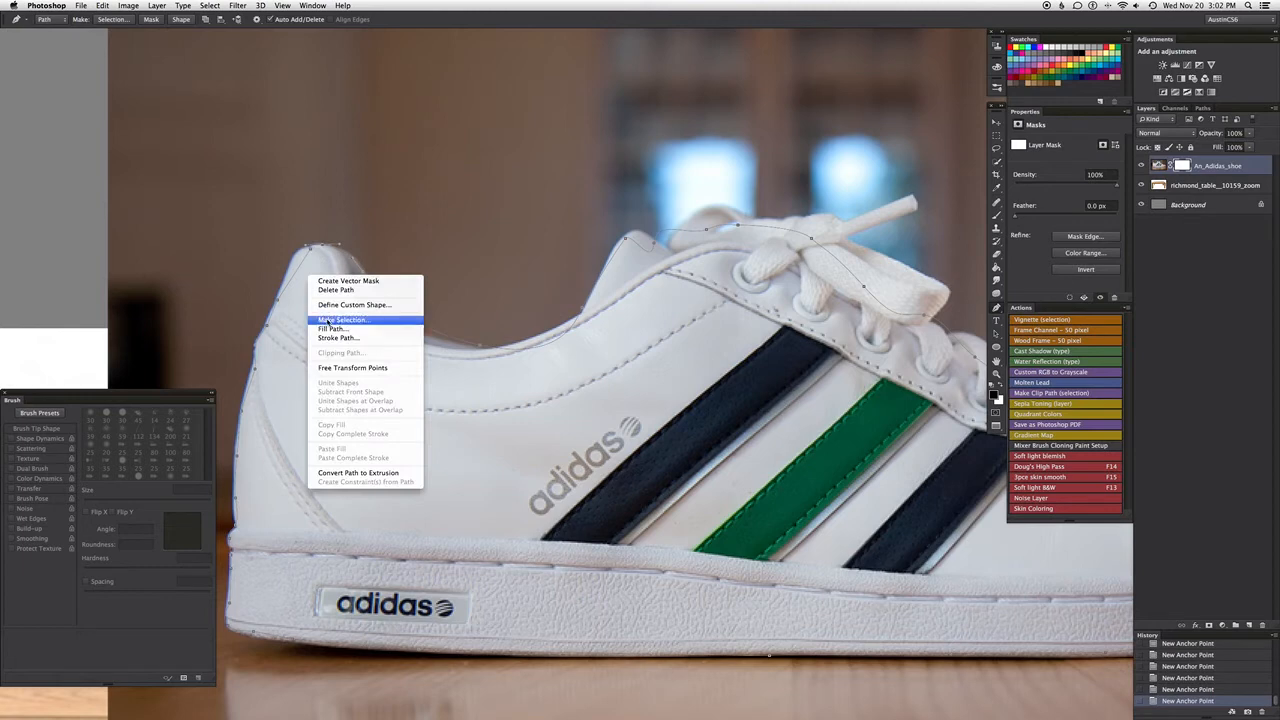
click(320, 318)
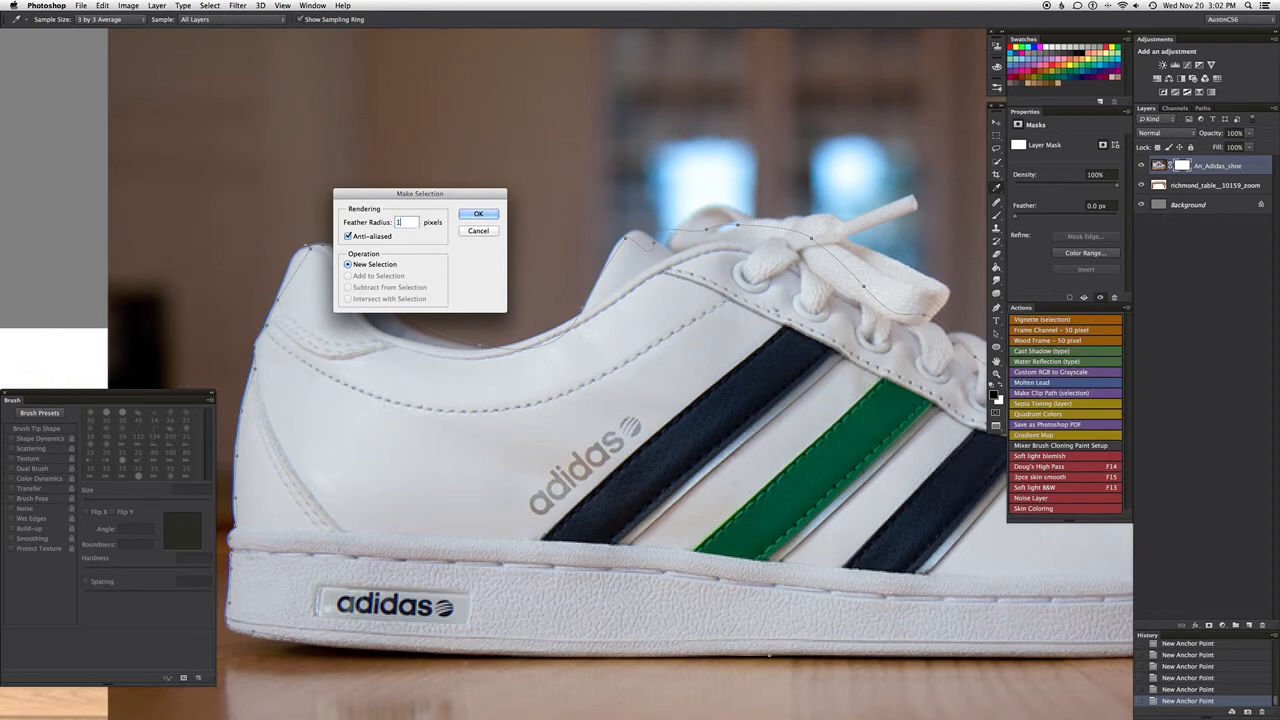
key(Return)
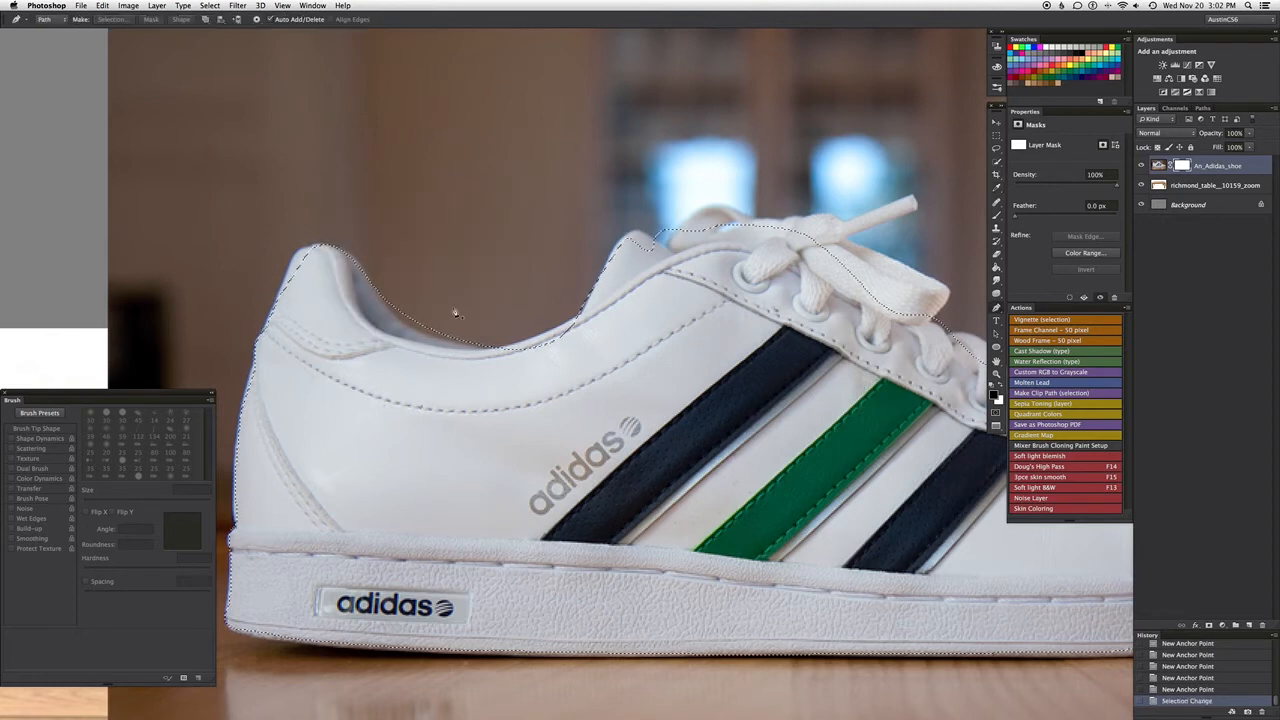
Step: Try filling the selected shoe area of the layer mask alternately with black and white
scroll(457, 381, down, 3)
drag(458, 382, 478, 350)
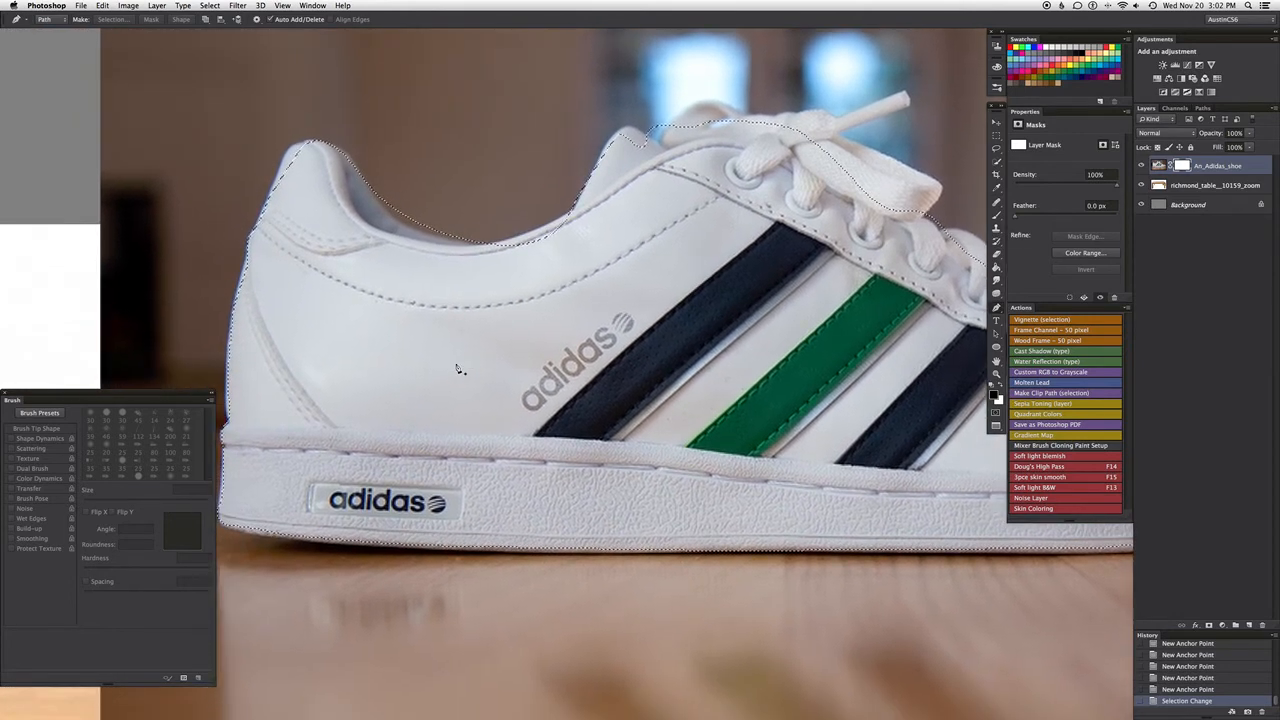
key(super+minus)
drag(724, 381, 674, 427)
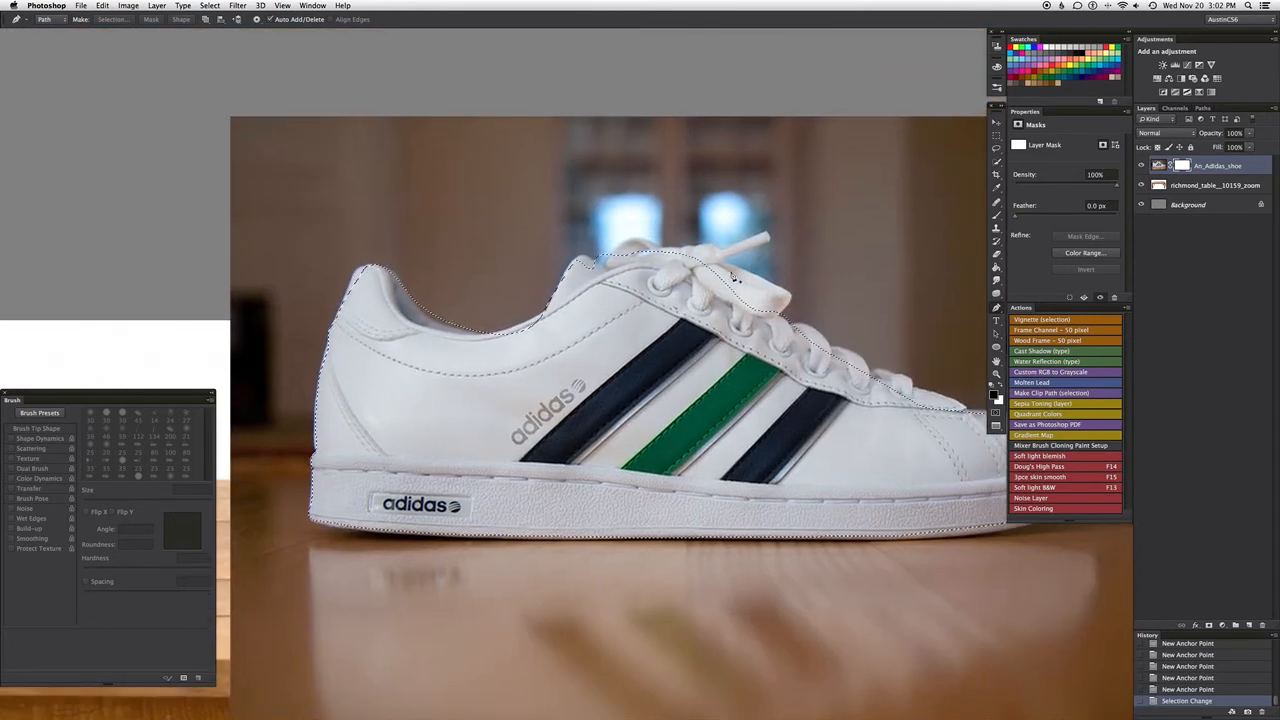
key(super+BackSpace)
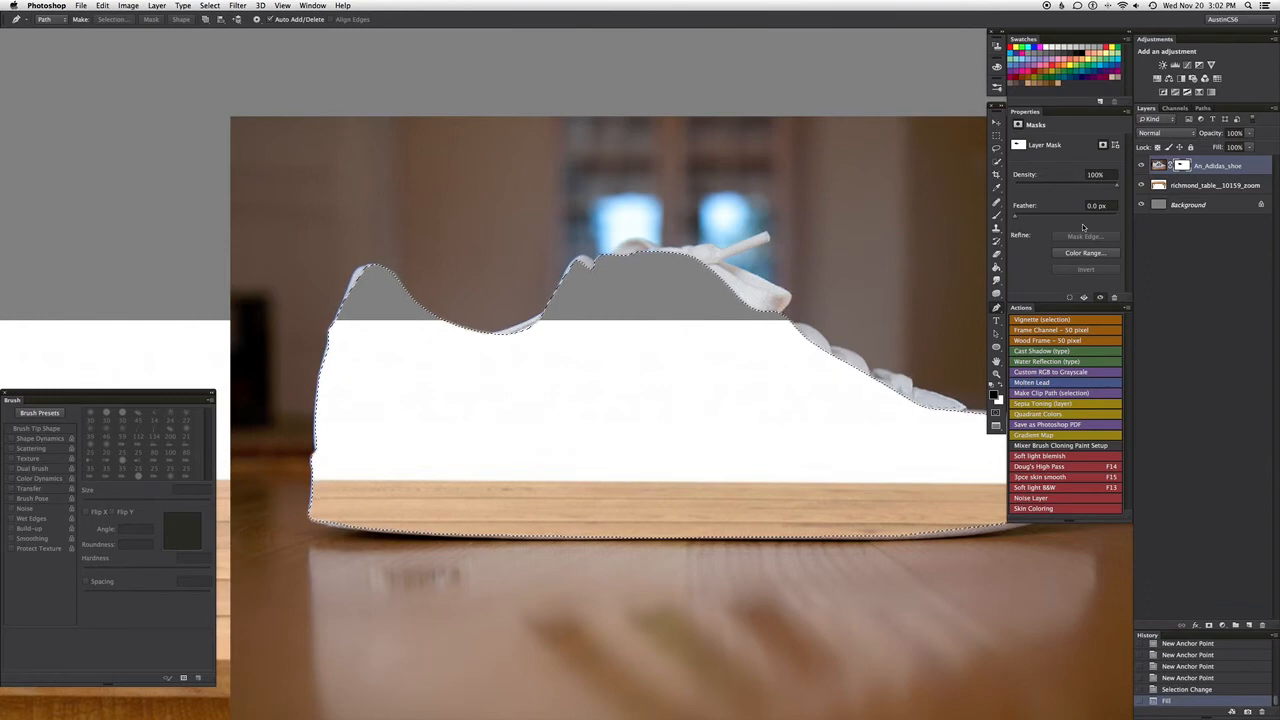
key(super+BackSpace)
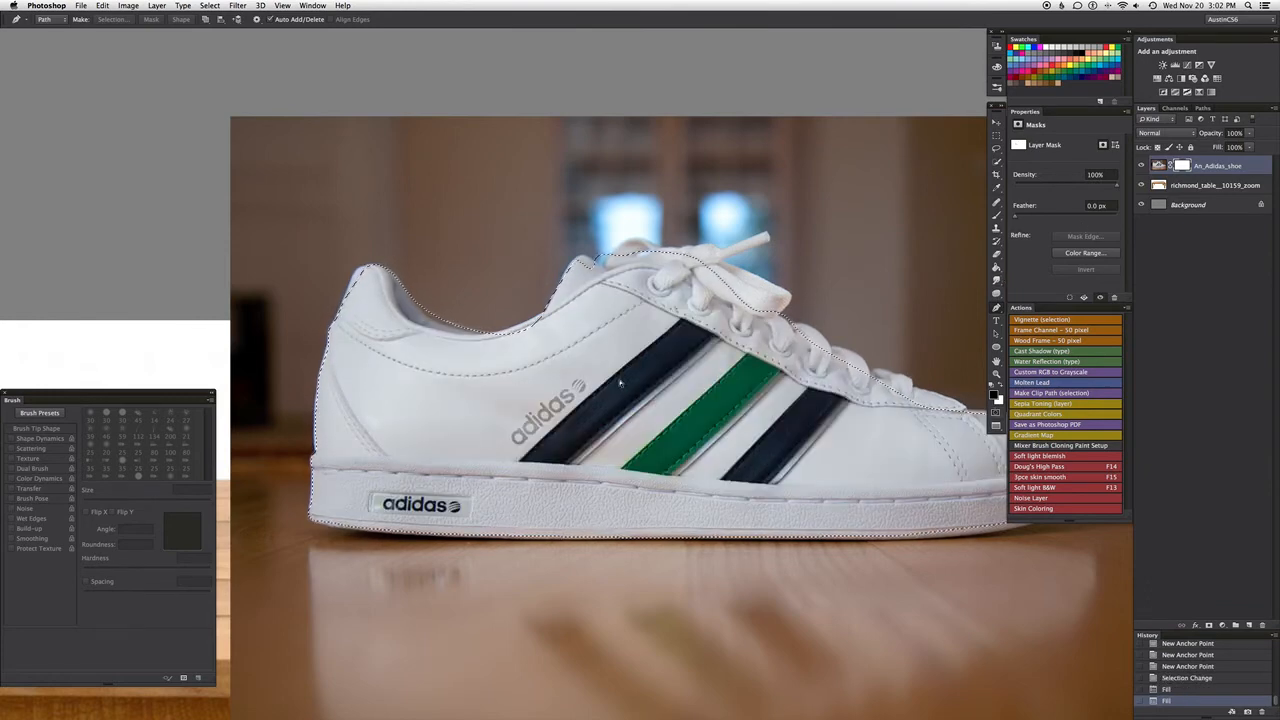
key(super+minus)
key(super+BackSpace)
key(super+BackSpace)
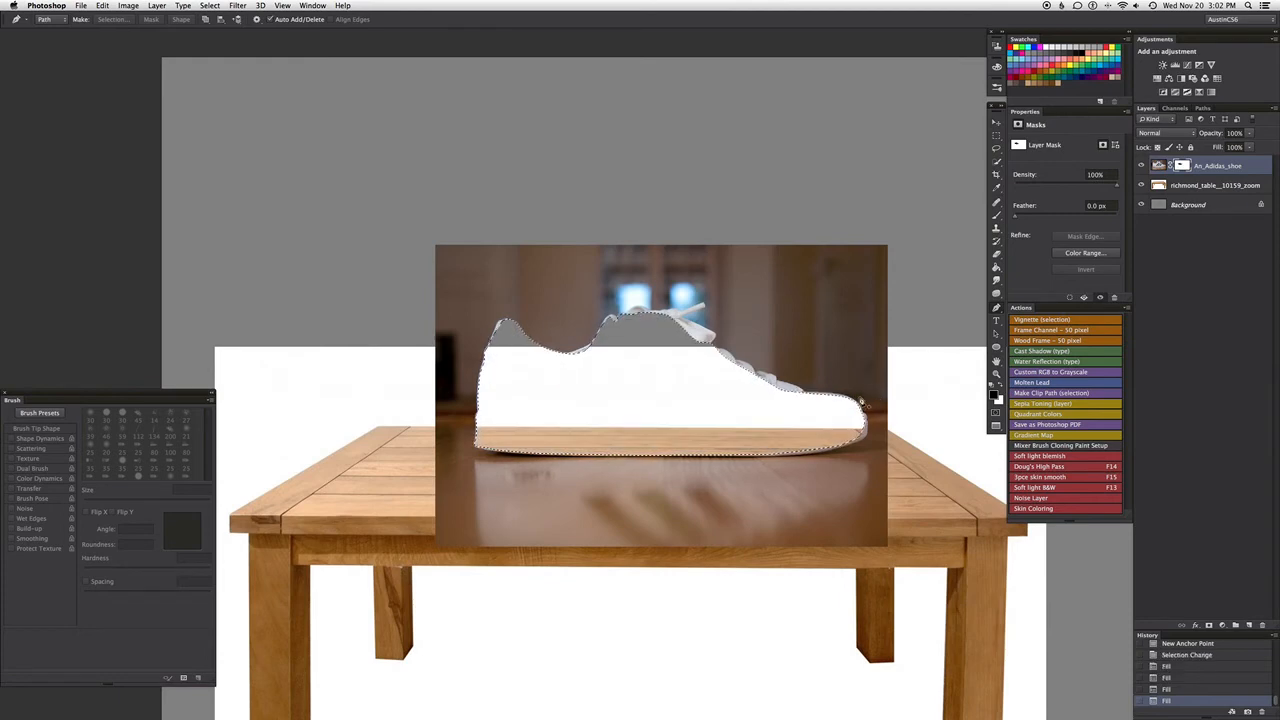
key(super+BackSpace)
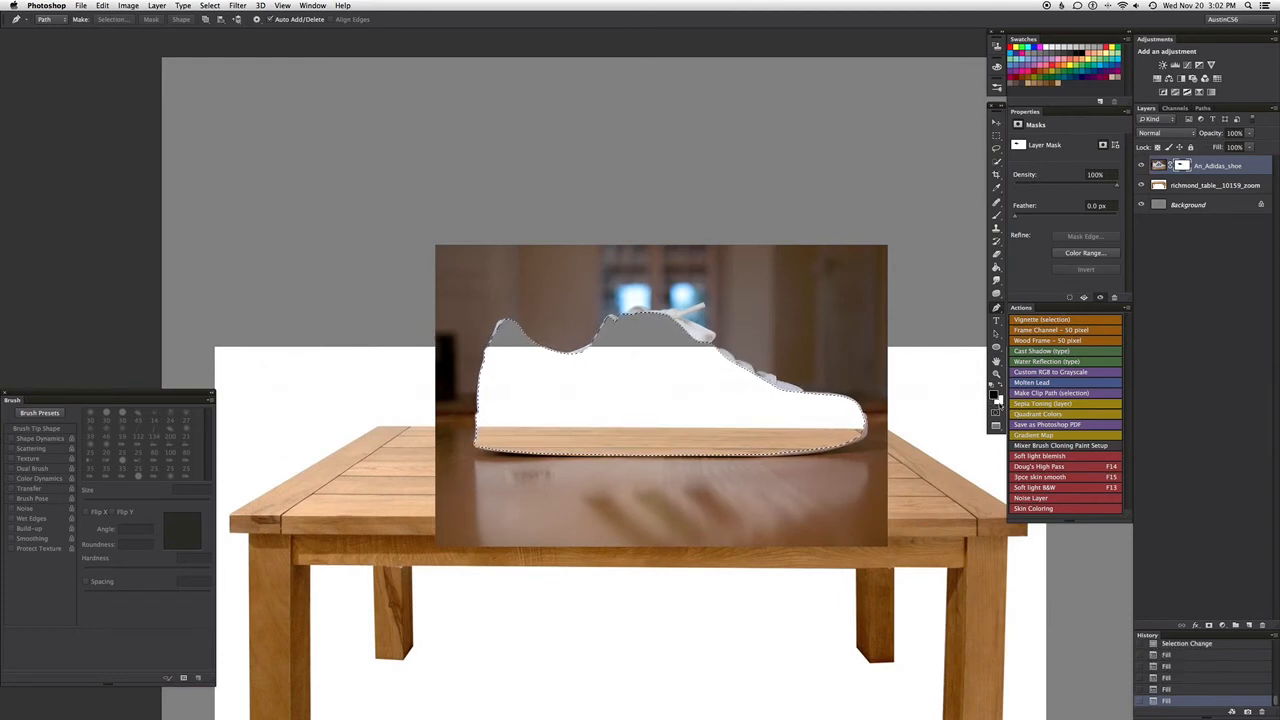
key(super+BackSpace)
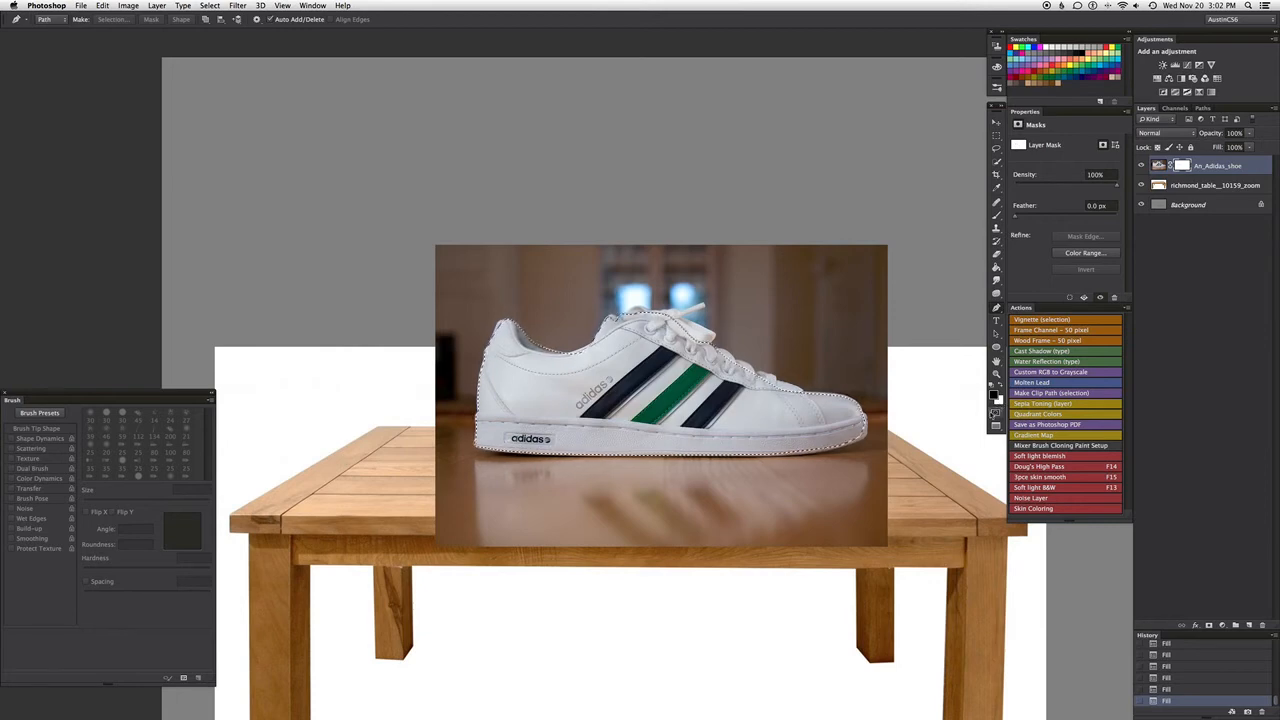
Step: Fill the selected shoe area of the layer mask with the black foreground colour using the Paint Bucket
key(super+minus)
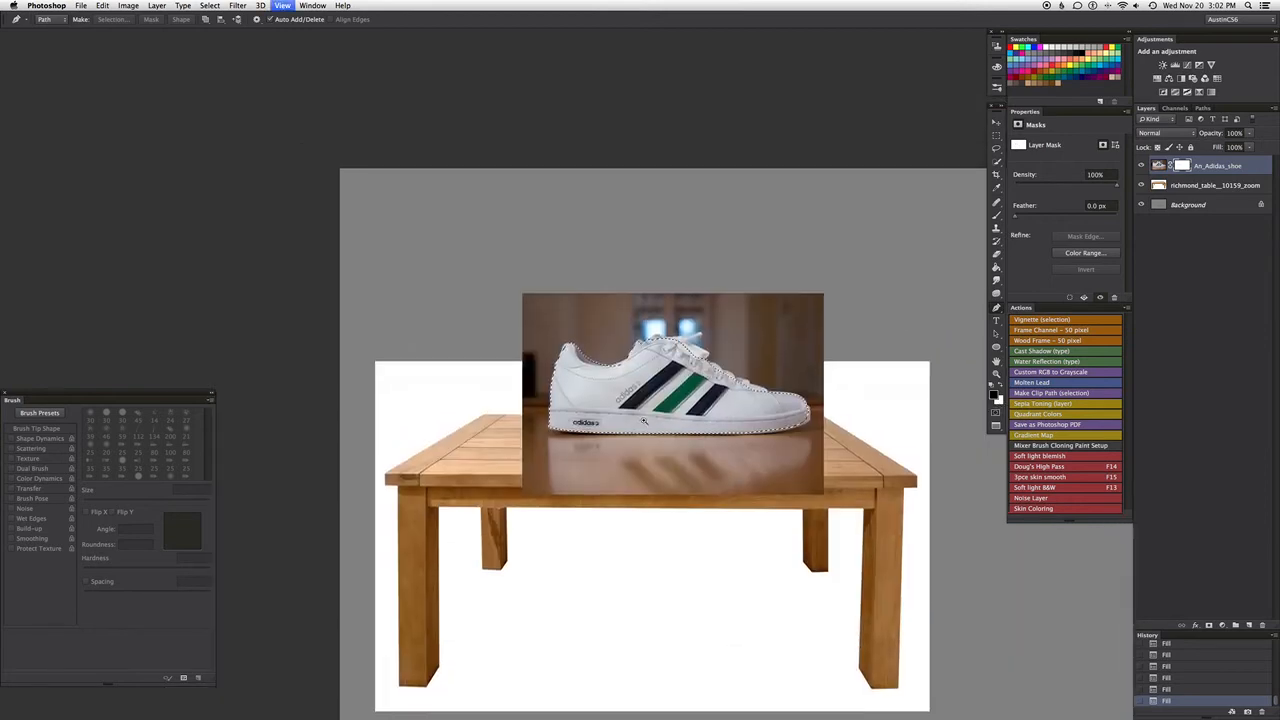
key(super+plus)
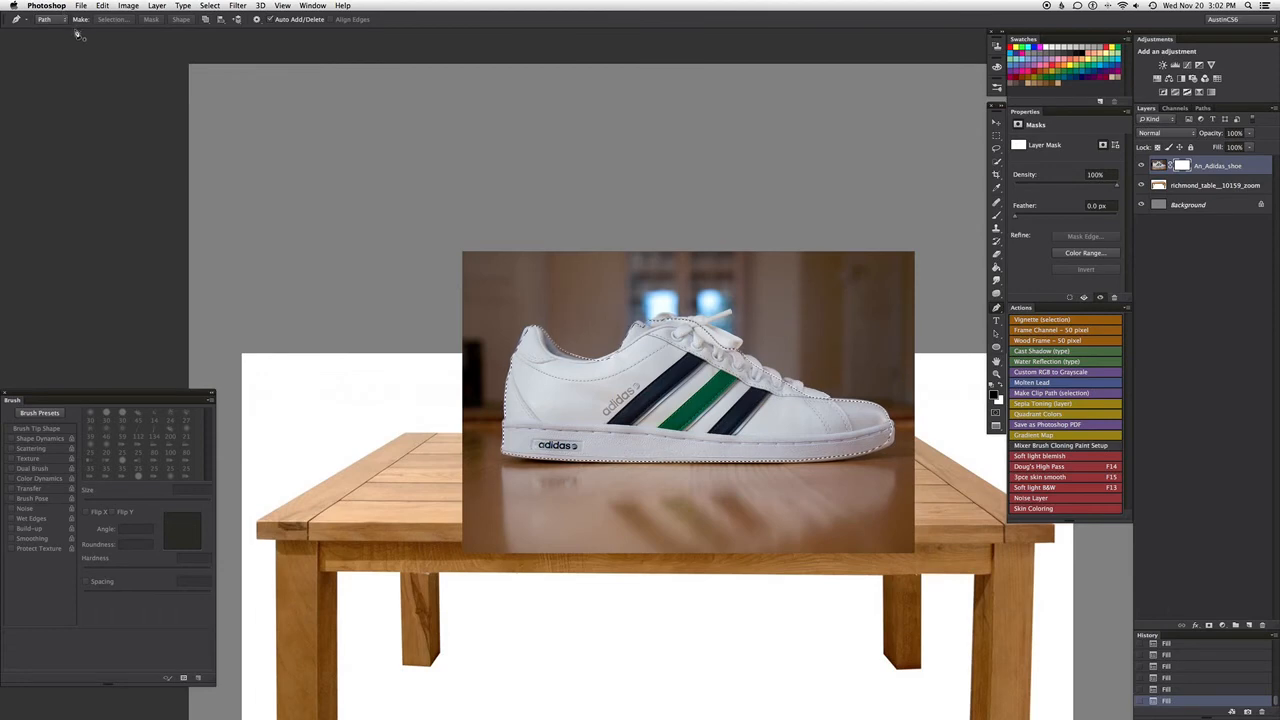
key(g)
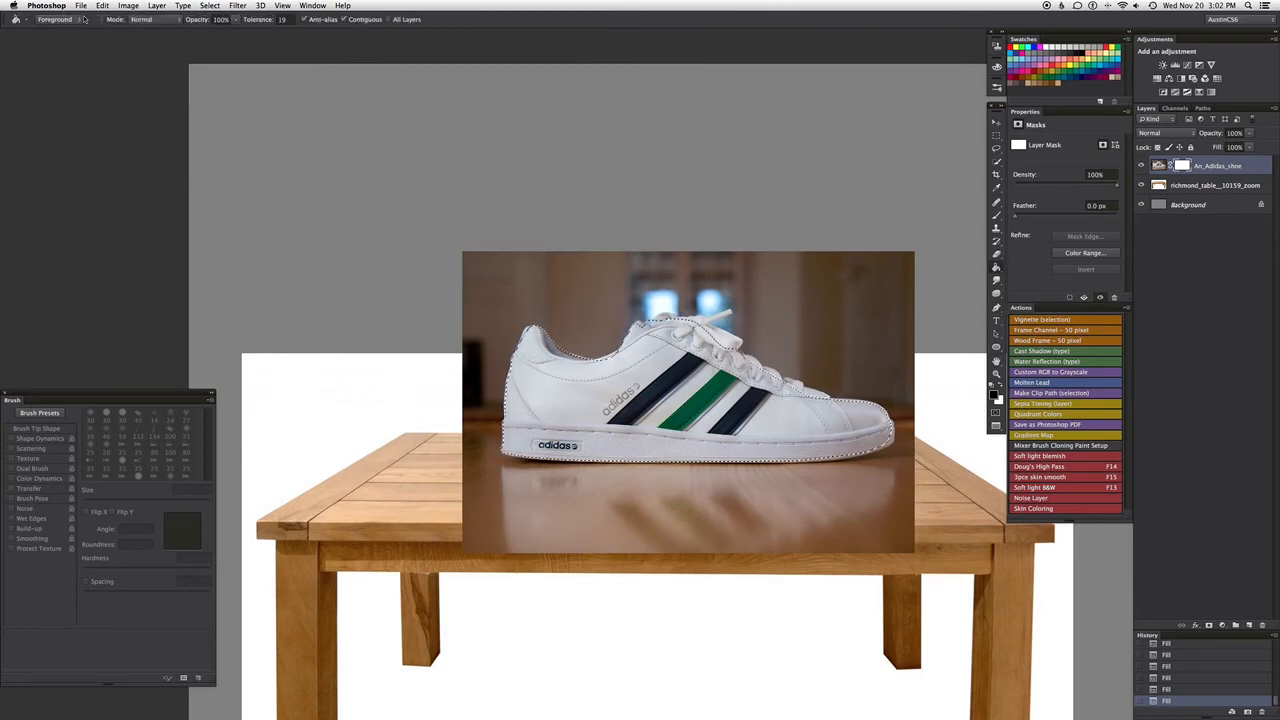
click(62, 20)
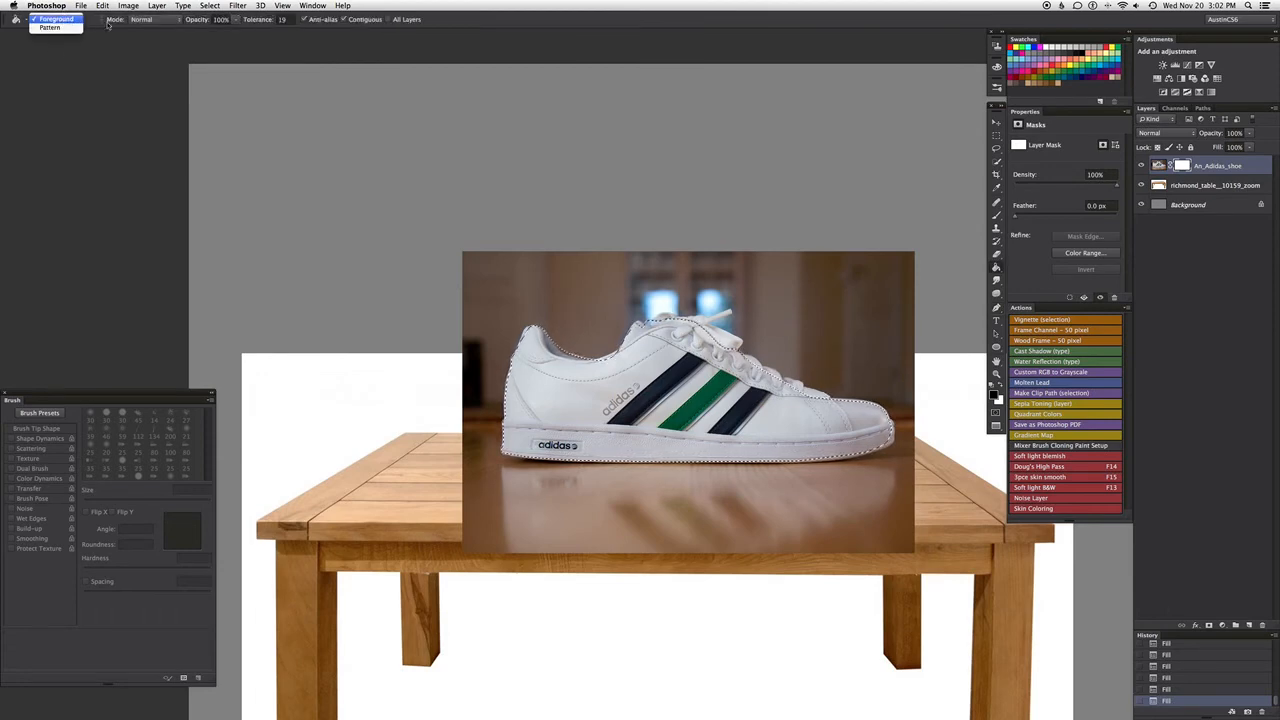
click(108, 24)
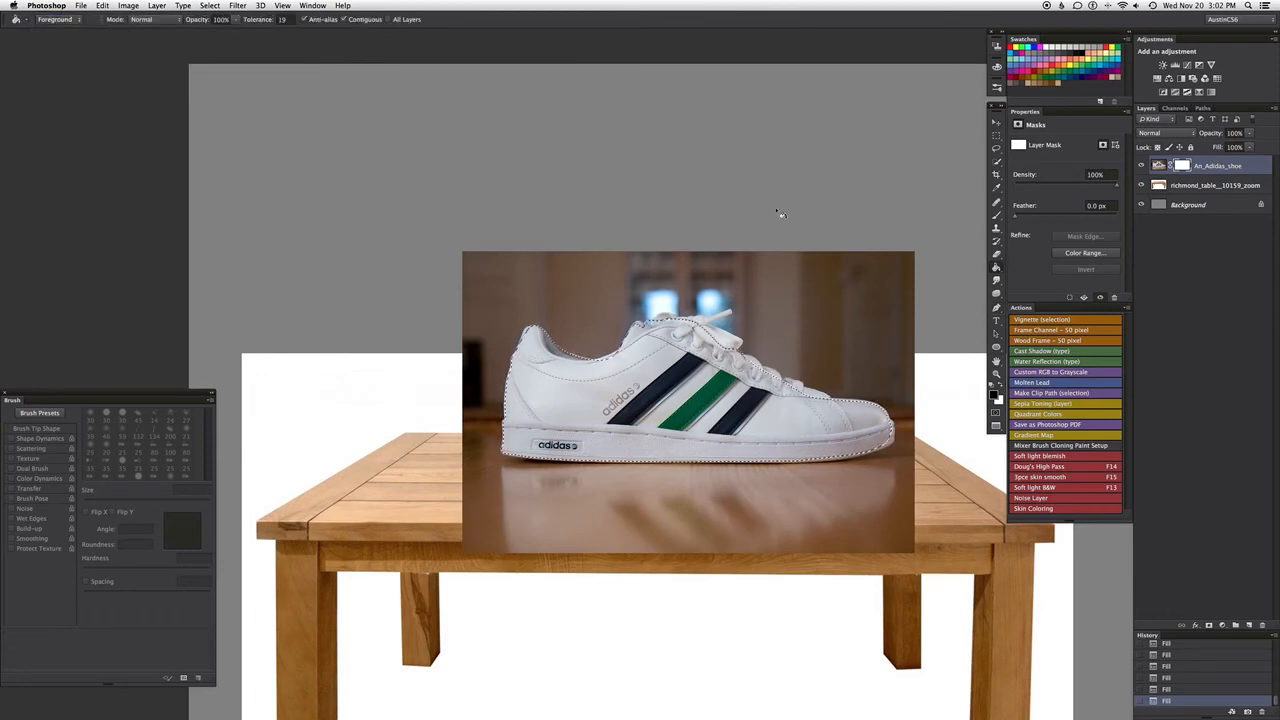
click(669, 397)
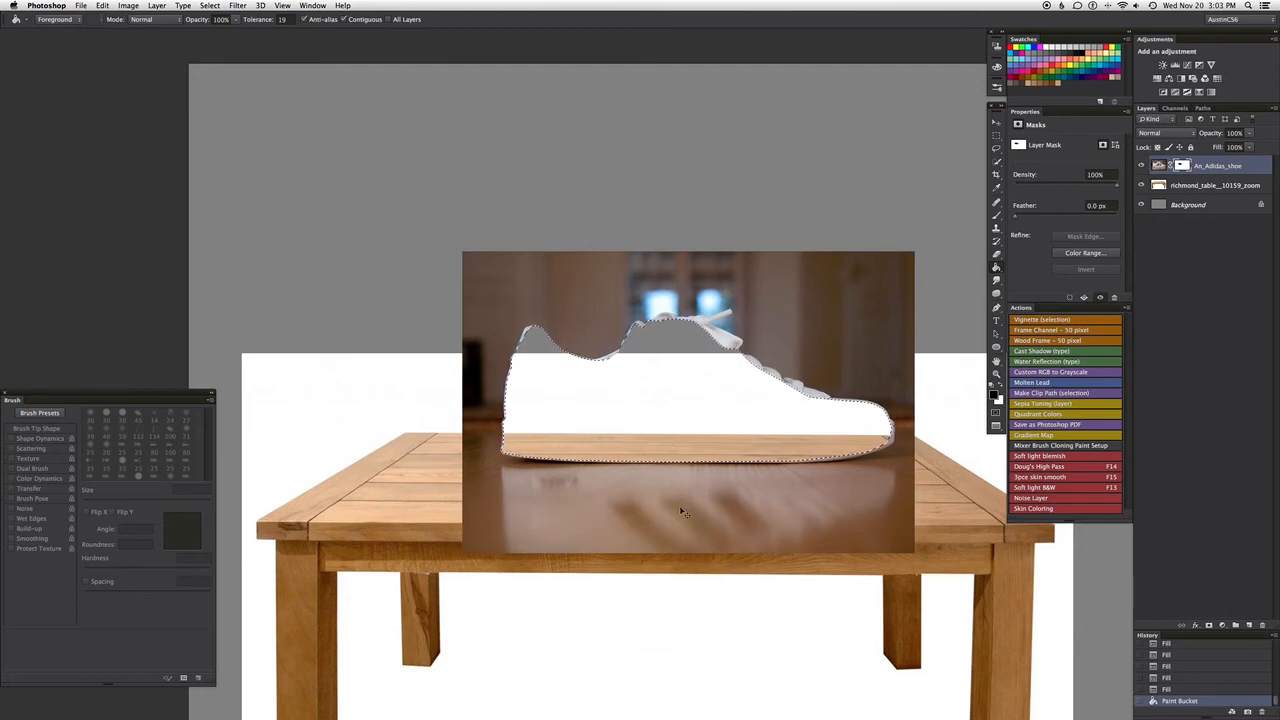
Step: Clear the selection and invert the shoe layer's mask
key(super+d)
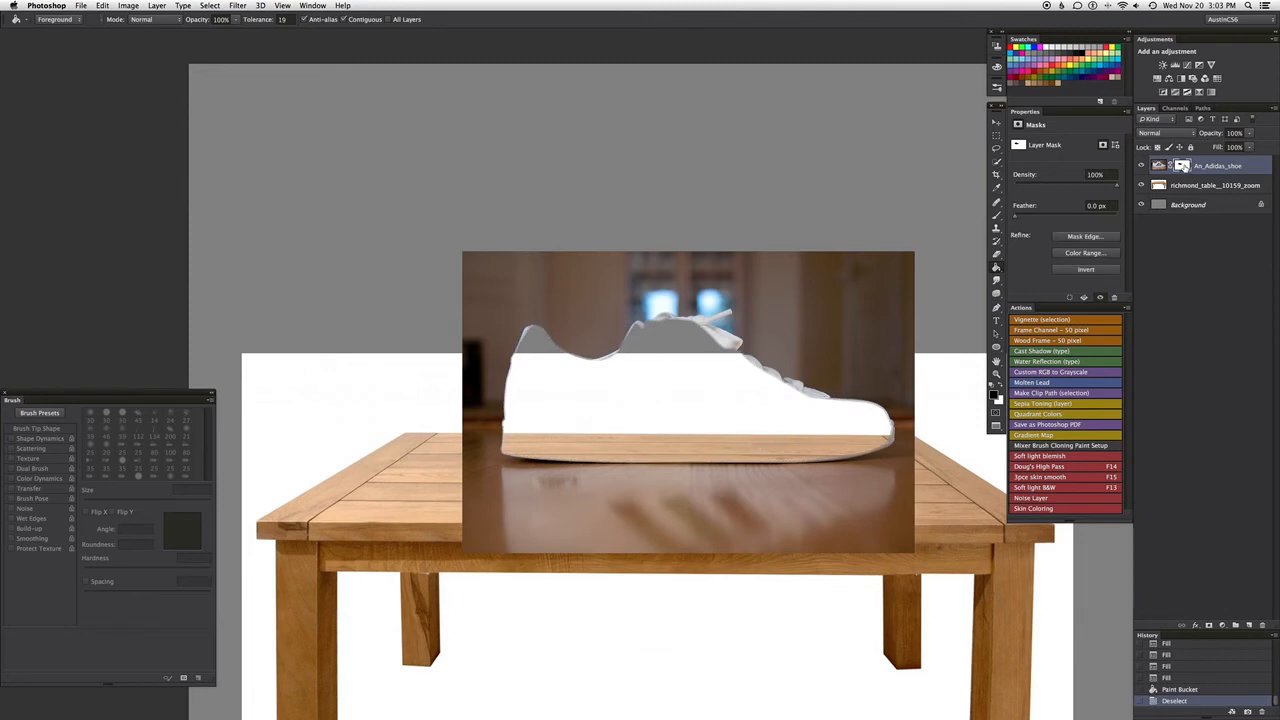
key(super+i)
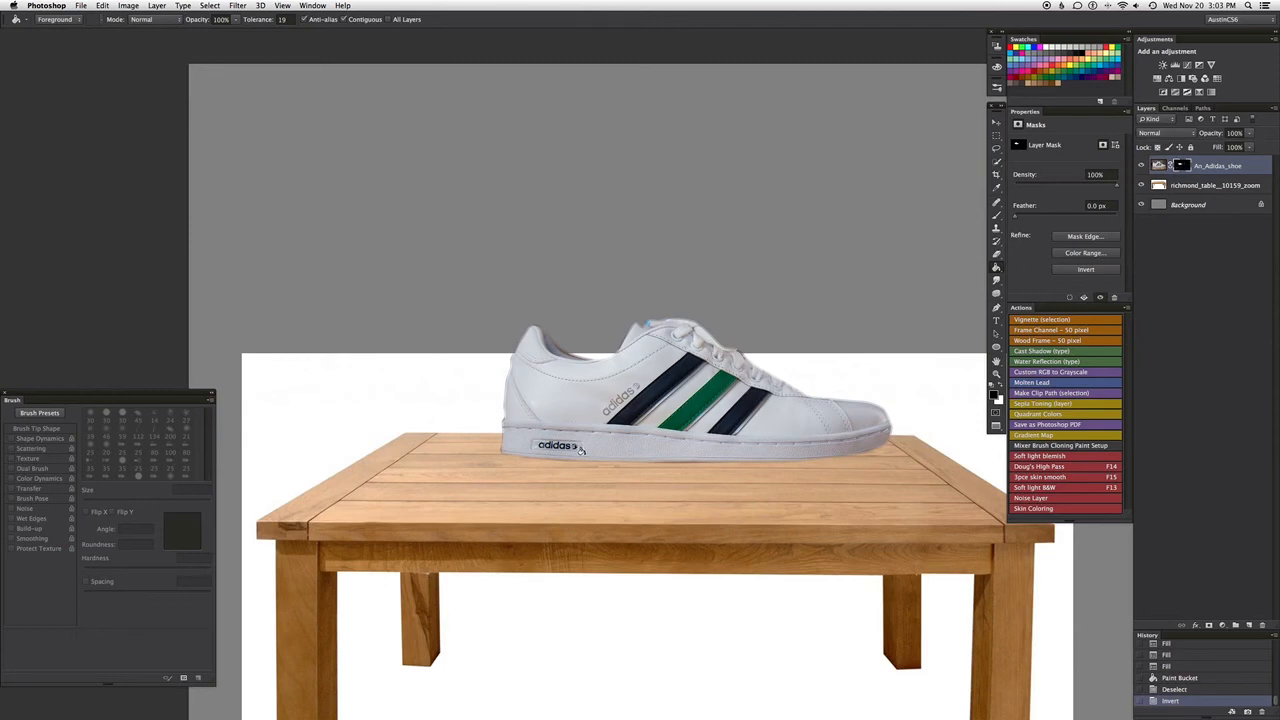
Step: Move the masked shoe lower and farther left on the wooden tabletop
key(v)
mouse_move(706, 400)
mouse_down()
mouse_move(660, 420)
mouse_move(683, 420)
mouse_up()
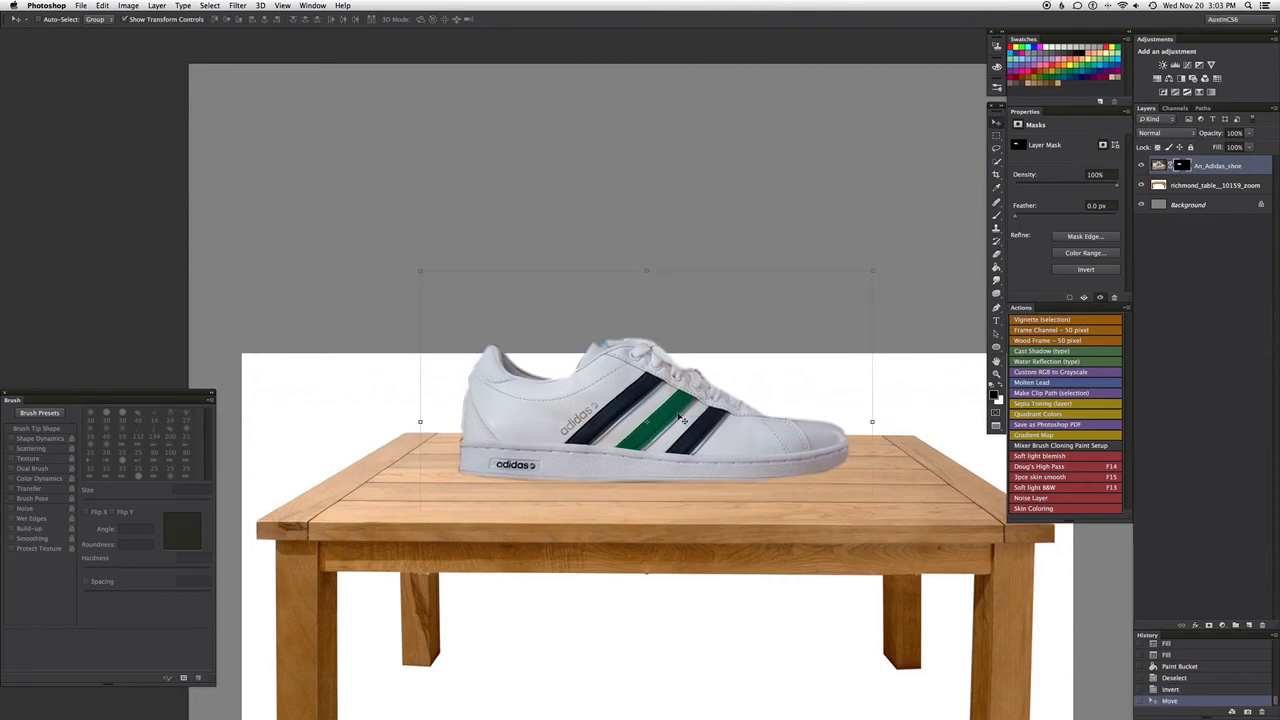
key(super+minus)
key(super+minus)
drag(530, 476, 614, 490)
key(super+plus)
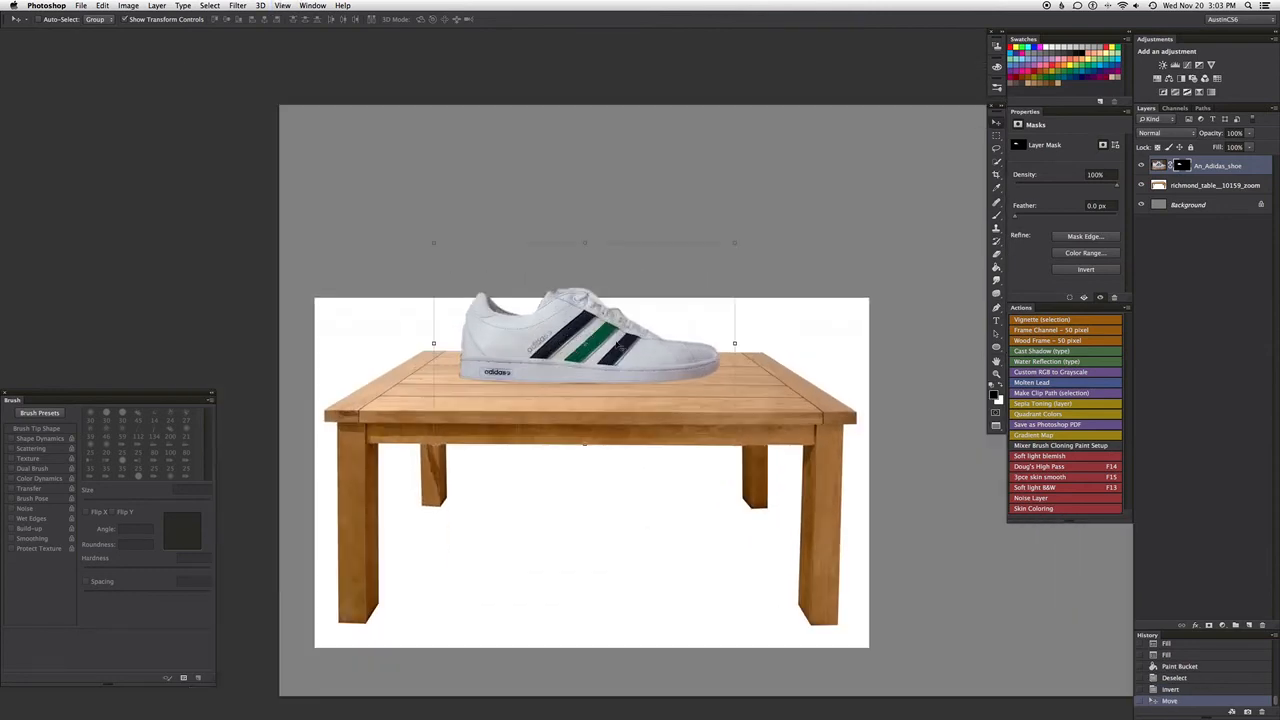
Step: Scale the shoe down to about 86% and reposition it near the middle of the tabletop
drag(736, 240, 696, 270)
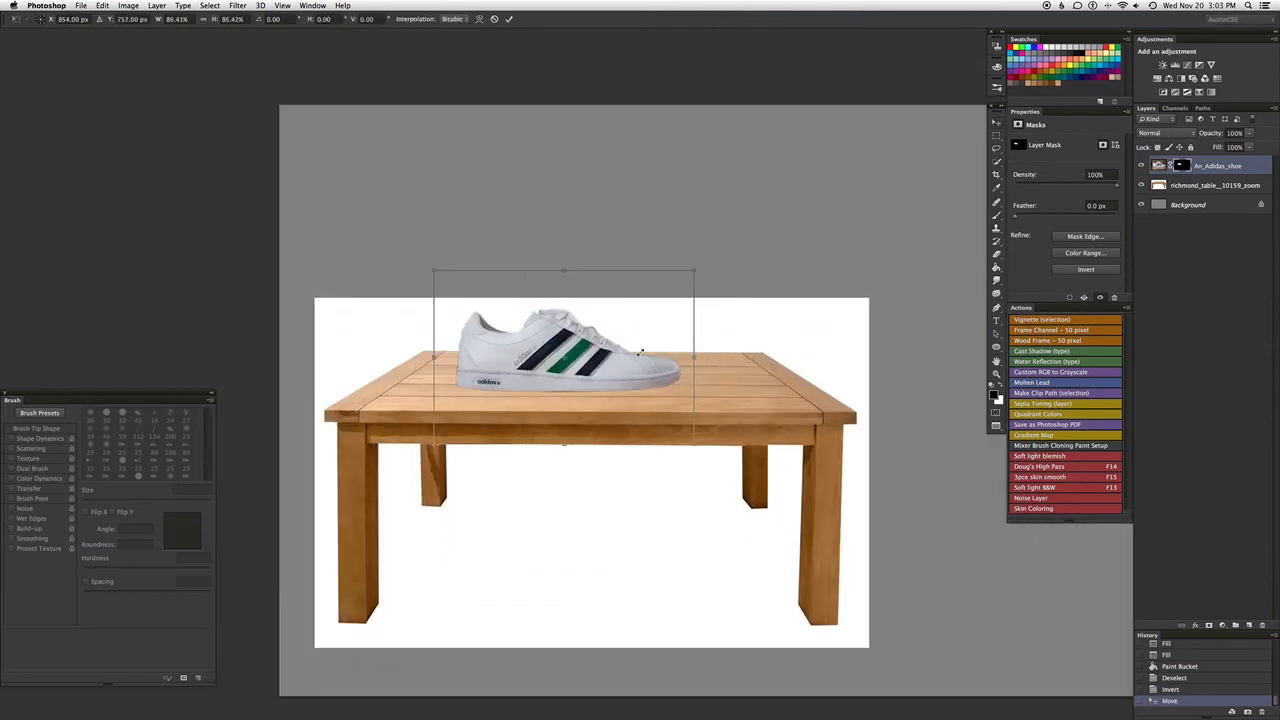
drag(640, 372, 683, 361)
key(Return)
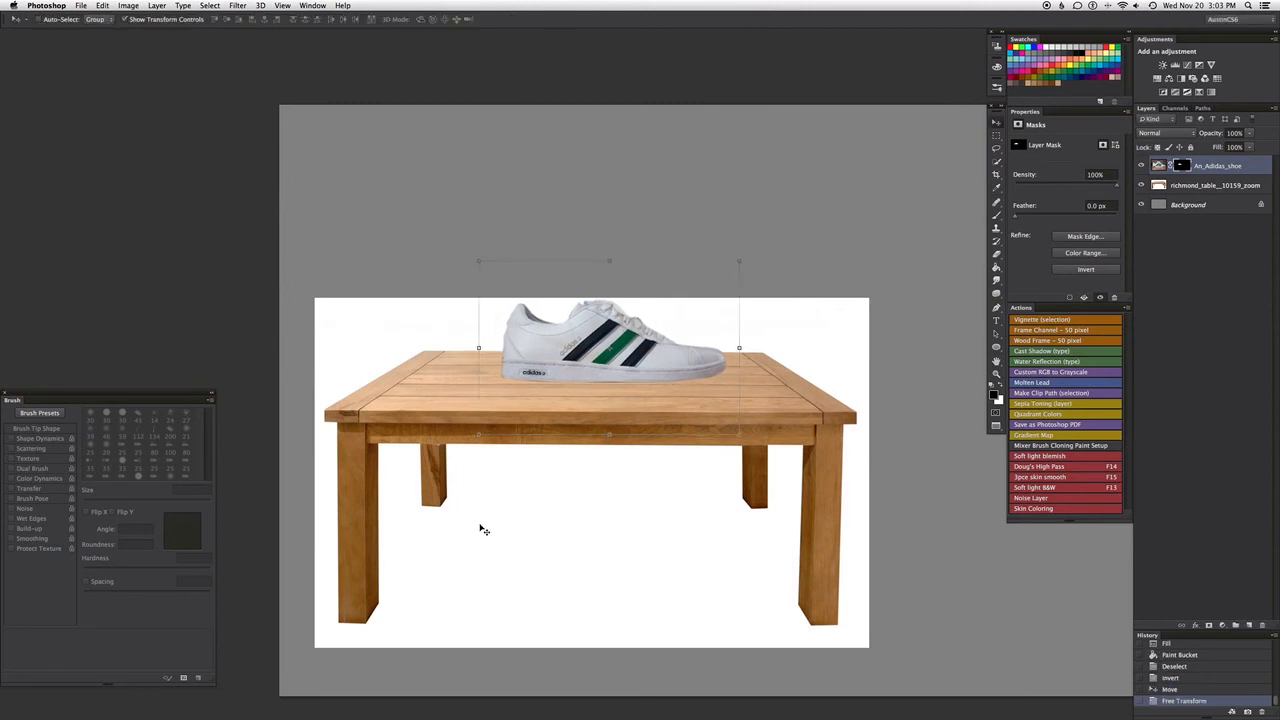
Step: Load the shoe layer's mask as a selection, and deselect it
drag(626, 553, 654, 610)
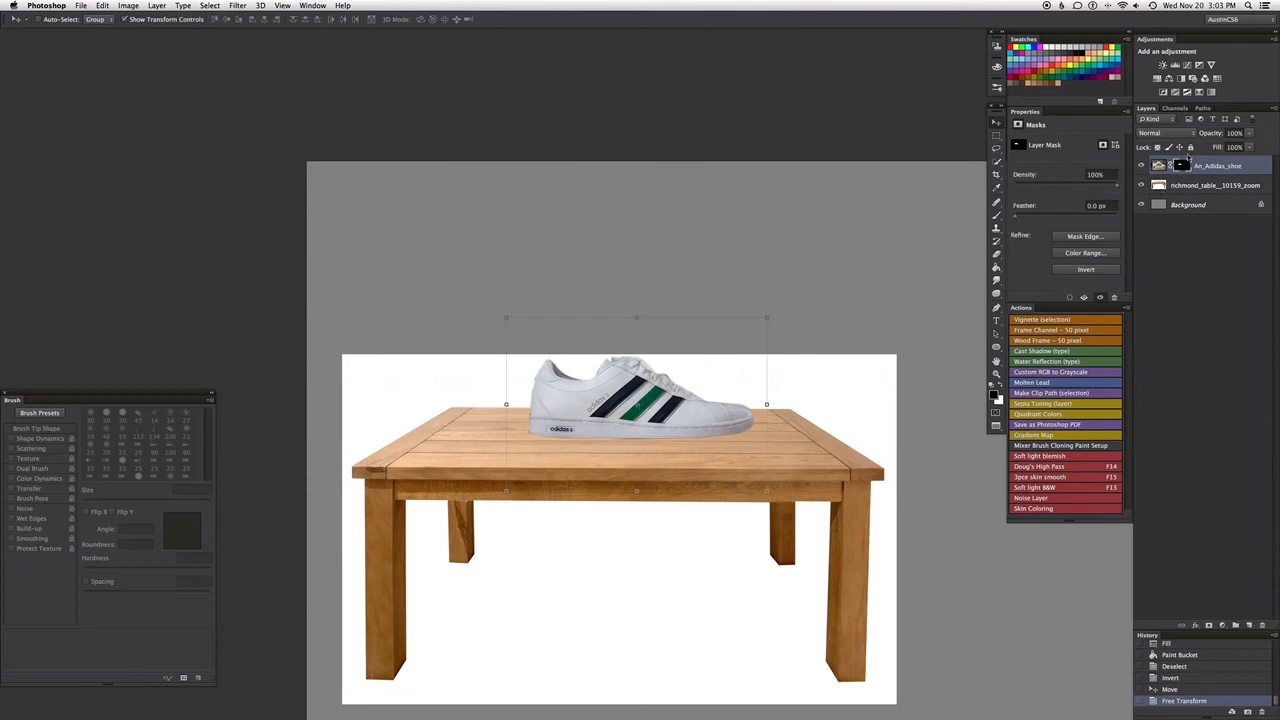
super+click(1183, 167)
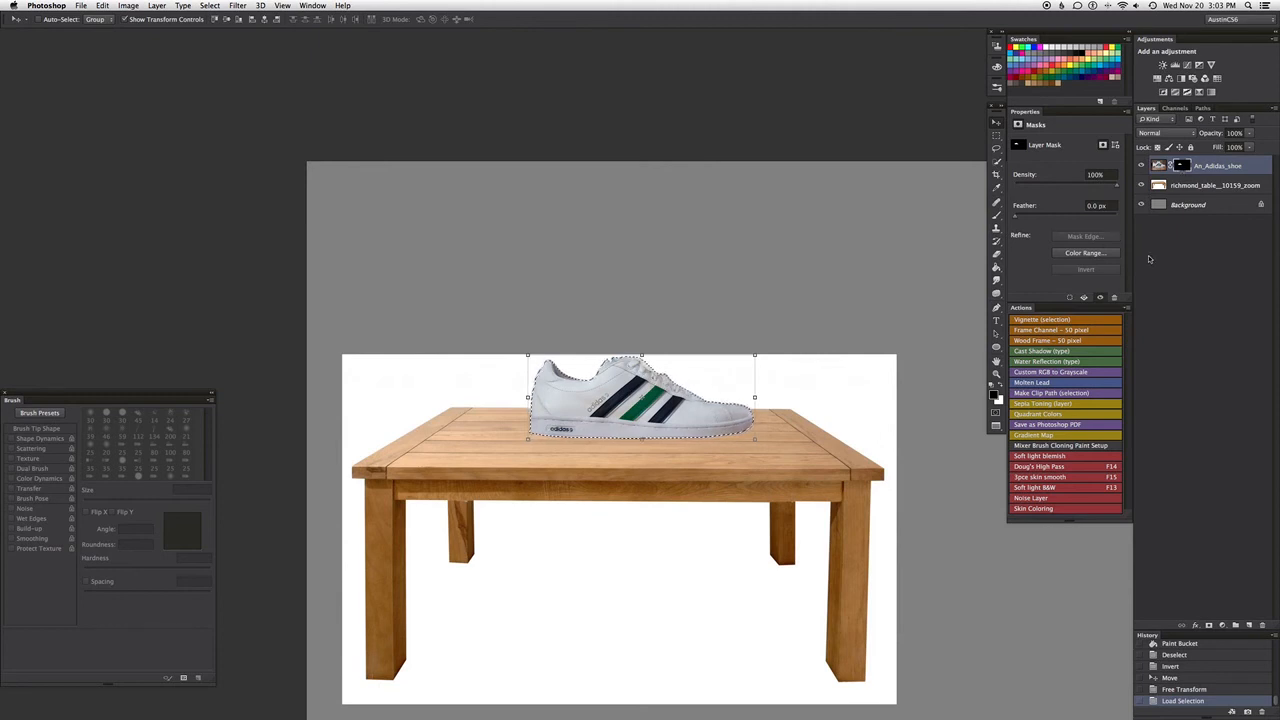
key(super+d)
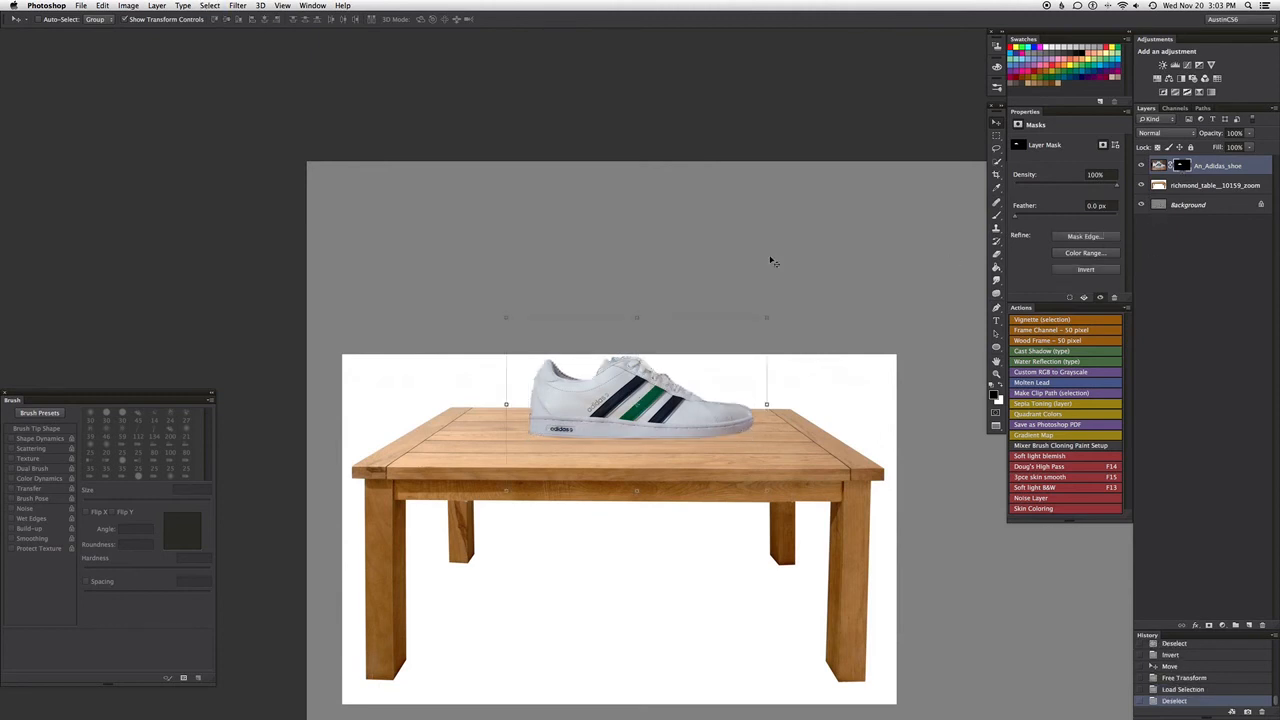
key(super+plus)
drag(737, 438, 745, 453)
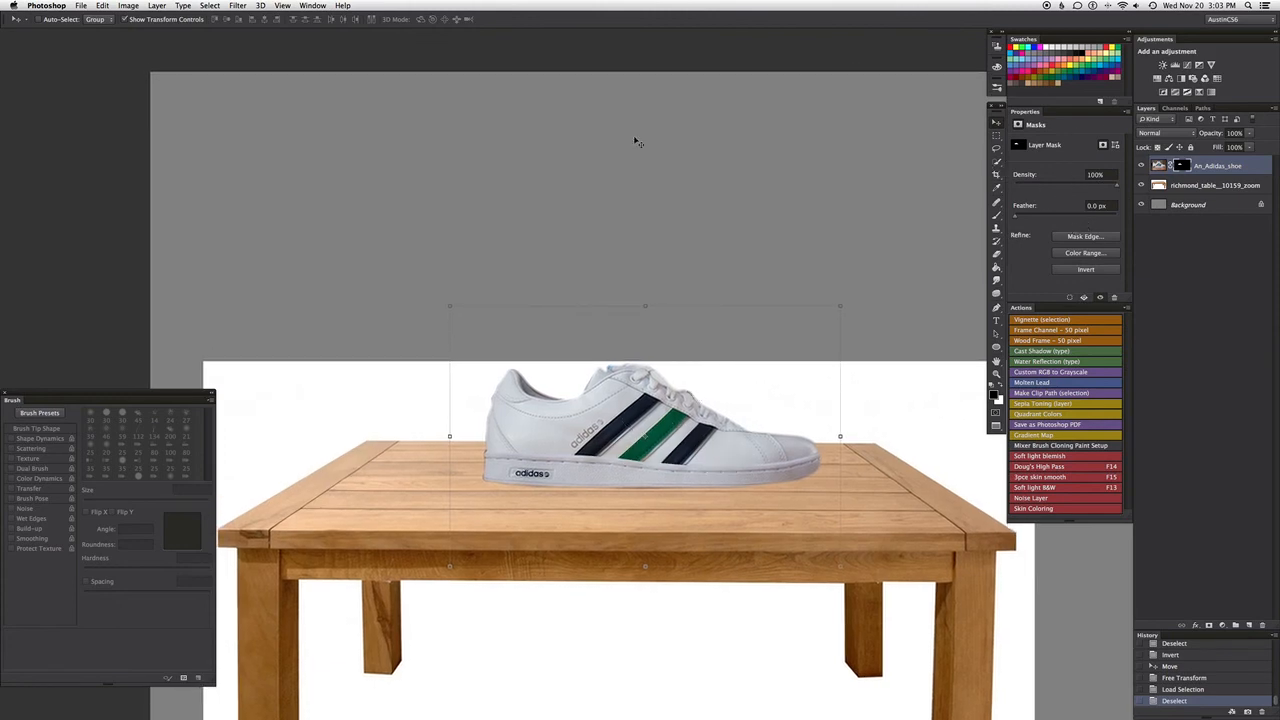
Step: Move the shoe slightly down and to the left on the tabletop, and load its layer mask as a selection
drag(721, 430, 705, 441)
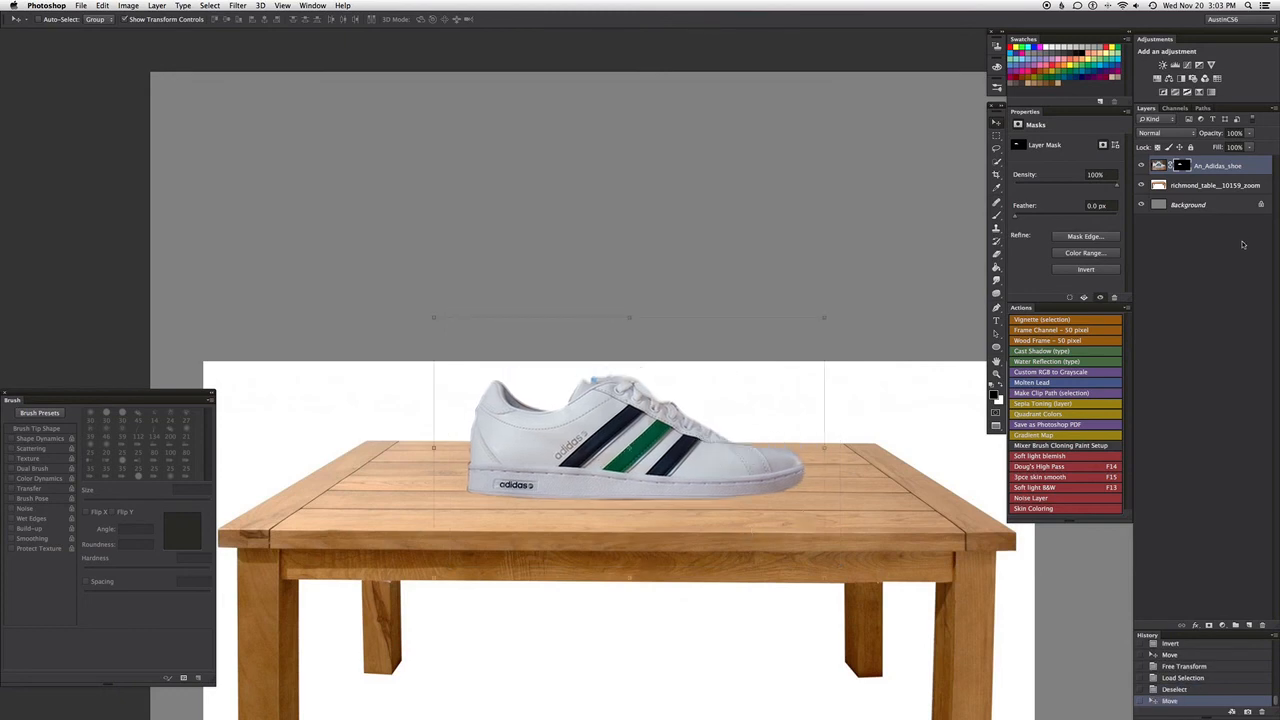
super+click(1183, 167)
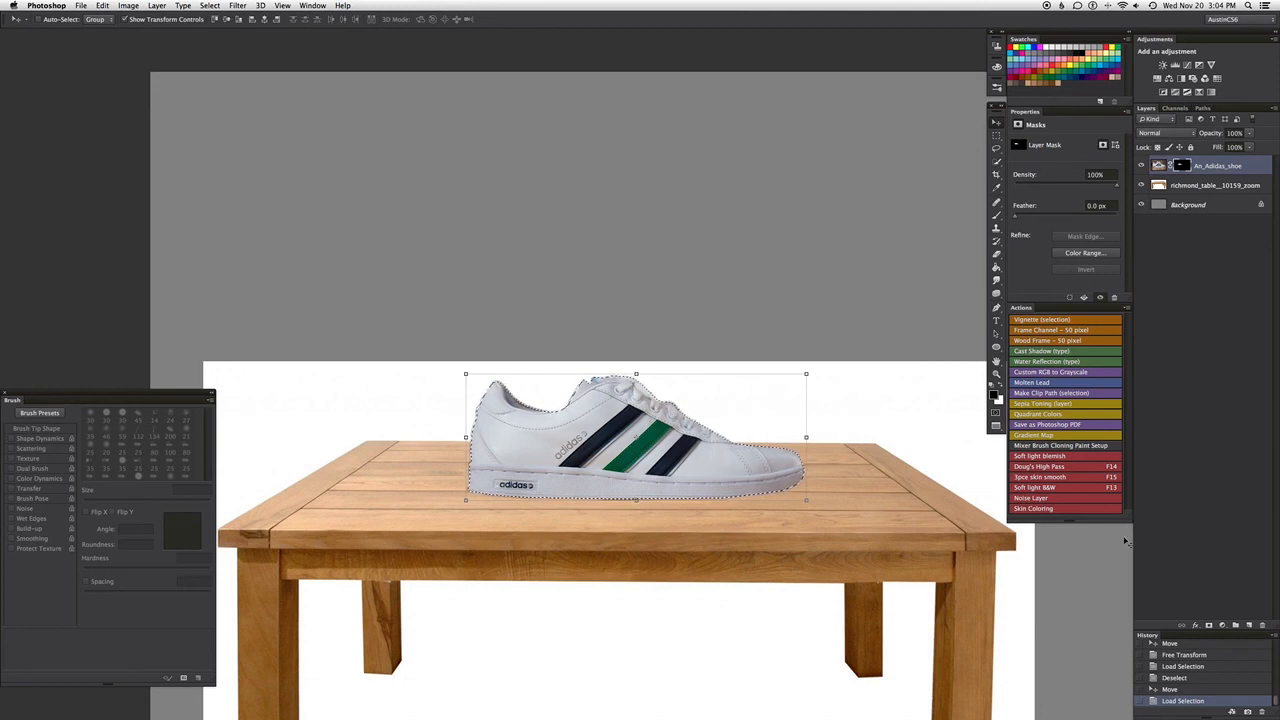
Step: Create a new layer above the shoe with a mask matching the shoe's outline, and target the layer's pixels instead of its mask
key(super+shift+n)
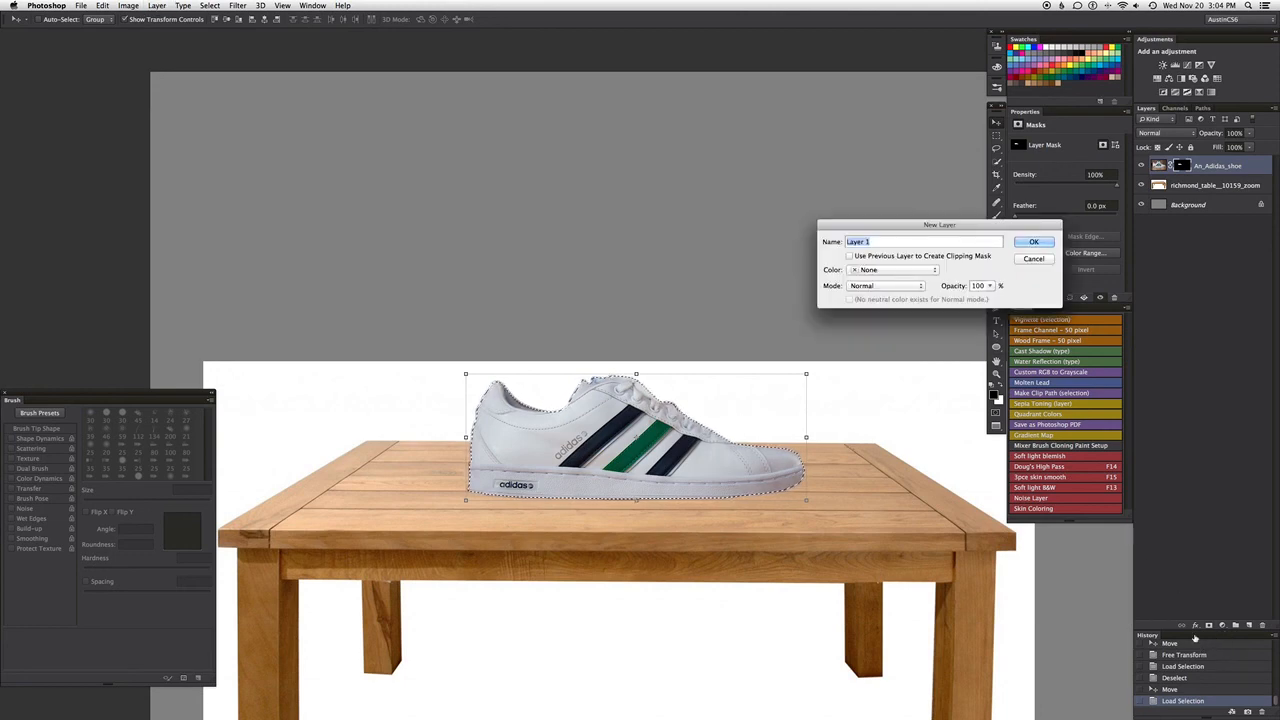
key(Return)
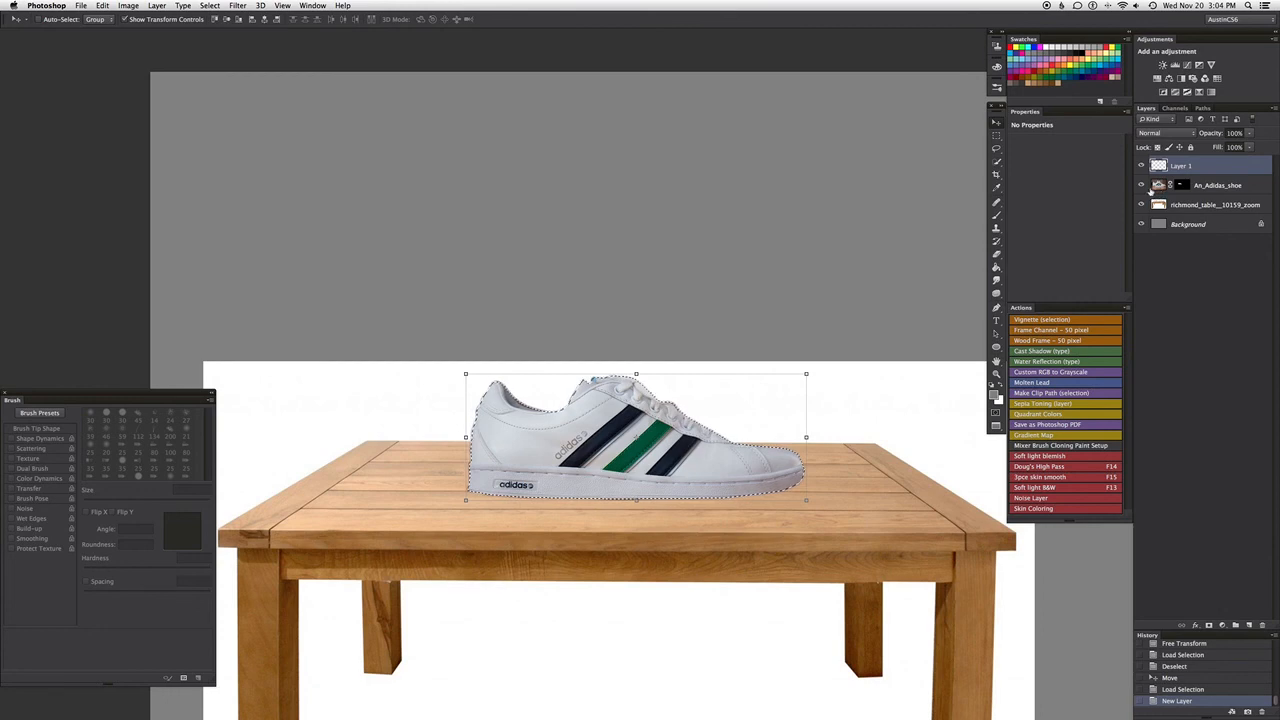
drag(1184, 188, 1182, 168)
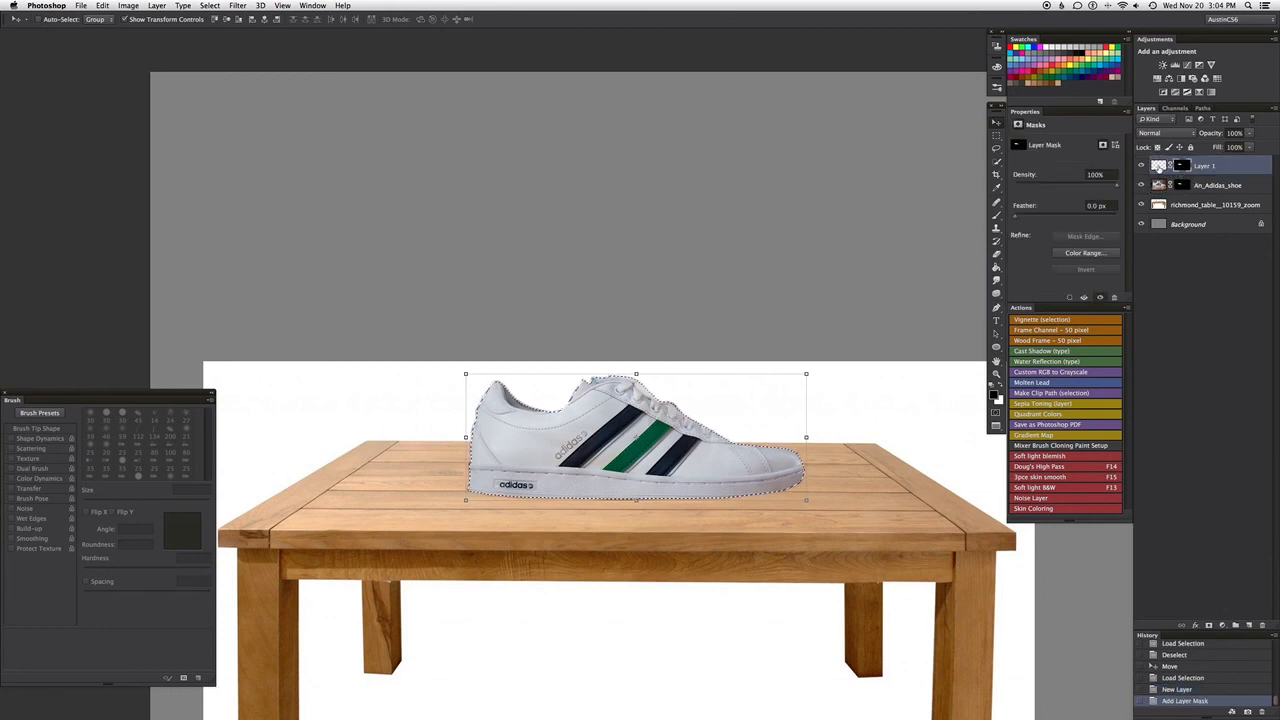
click(1158, 166)
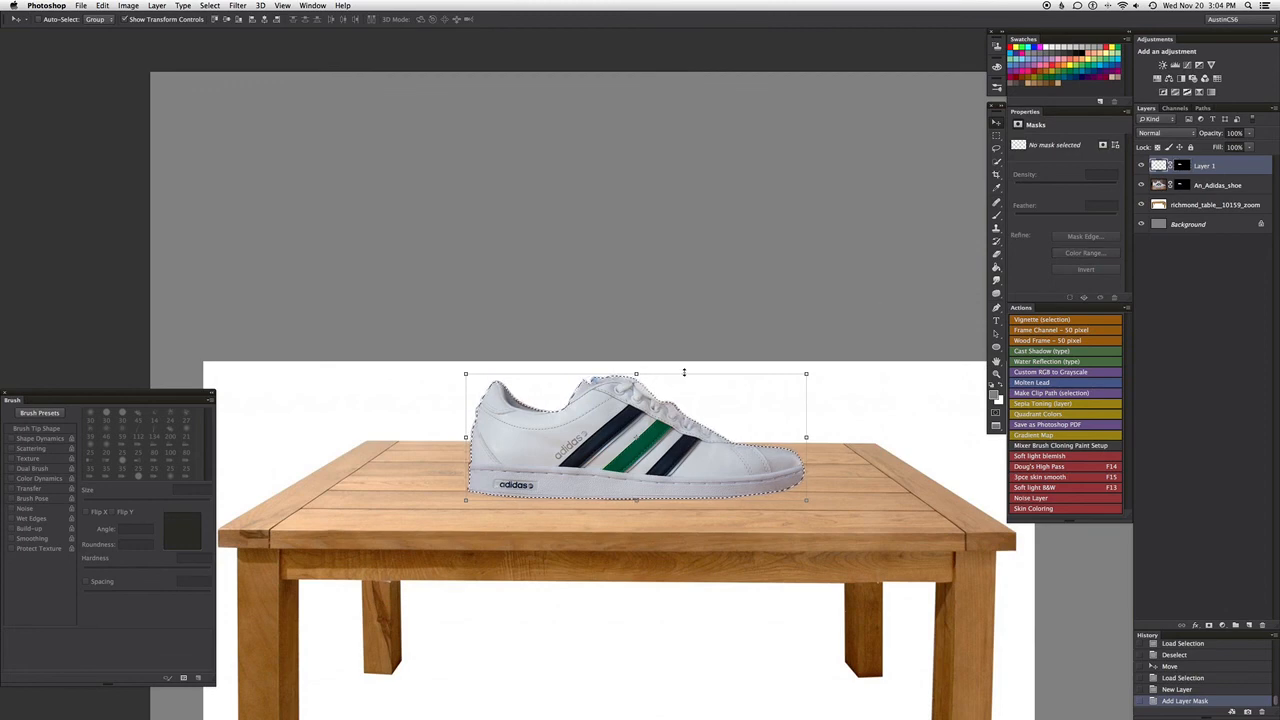